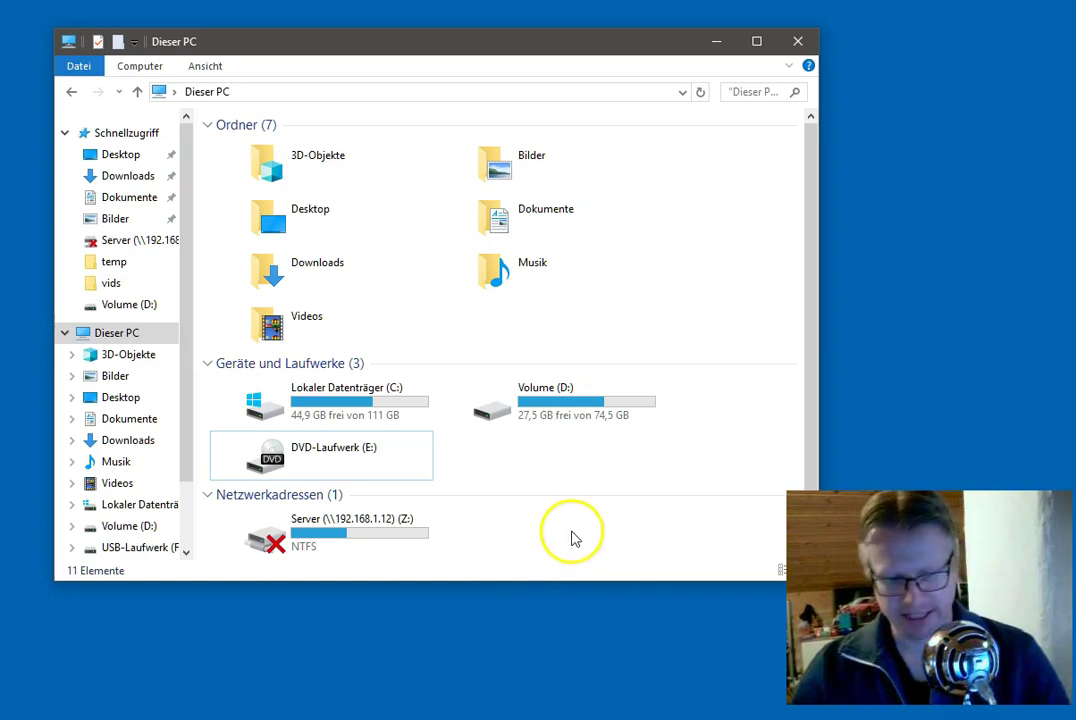
Decline formatting drive F: in both prompts and keep only the file browser window open.
{"action": "left_click_drag", "start_coordinate": [514, 47], "coordinate": [492, 41]}
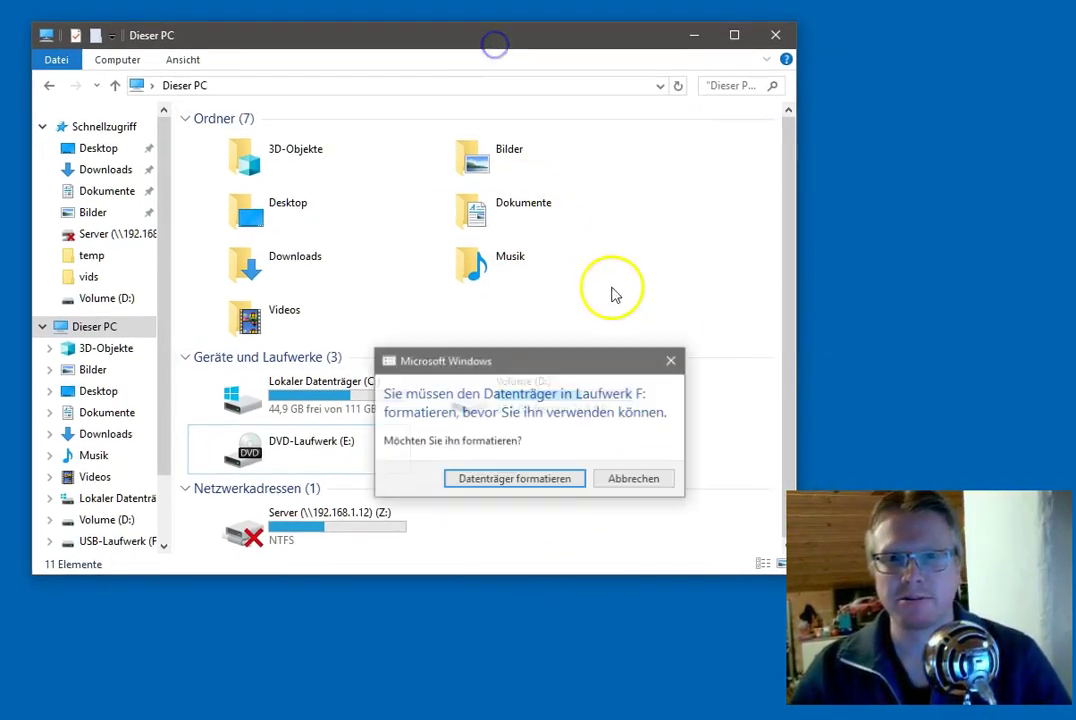
{"action": "left_click_drag", "start_coordinate": [576, 365], "coordinate": [566, 240]}
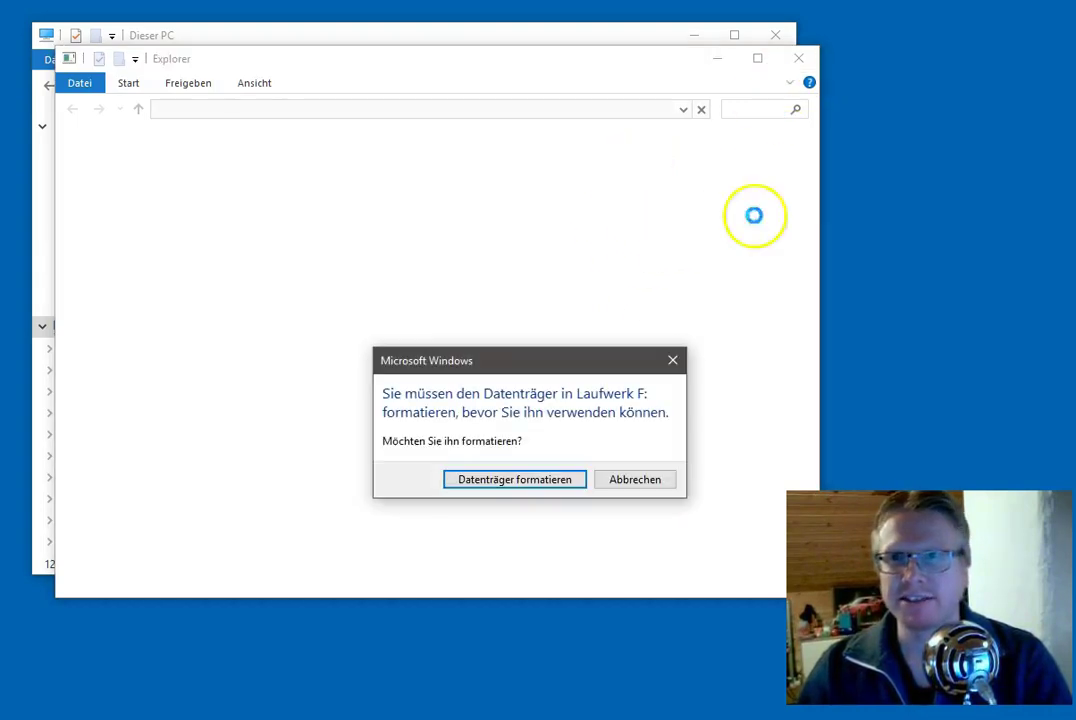
{"action": "left_click", "coordinate": [656, 480]}
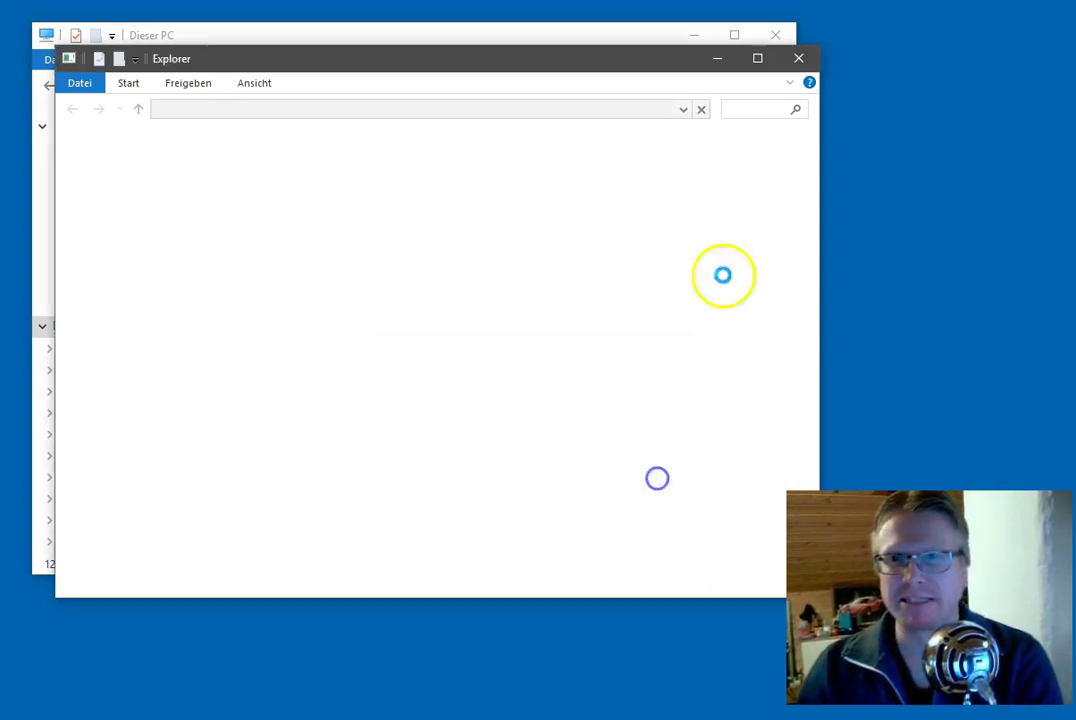
{"action": "left_click", "coordinate": [737, 491]}
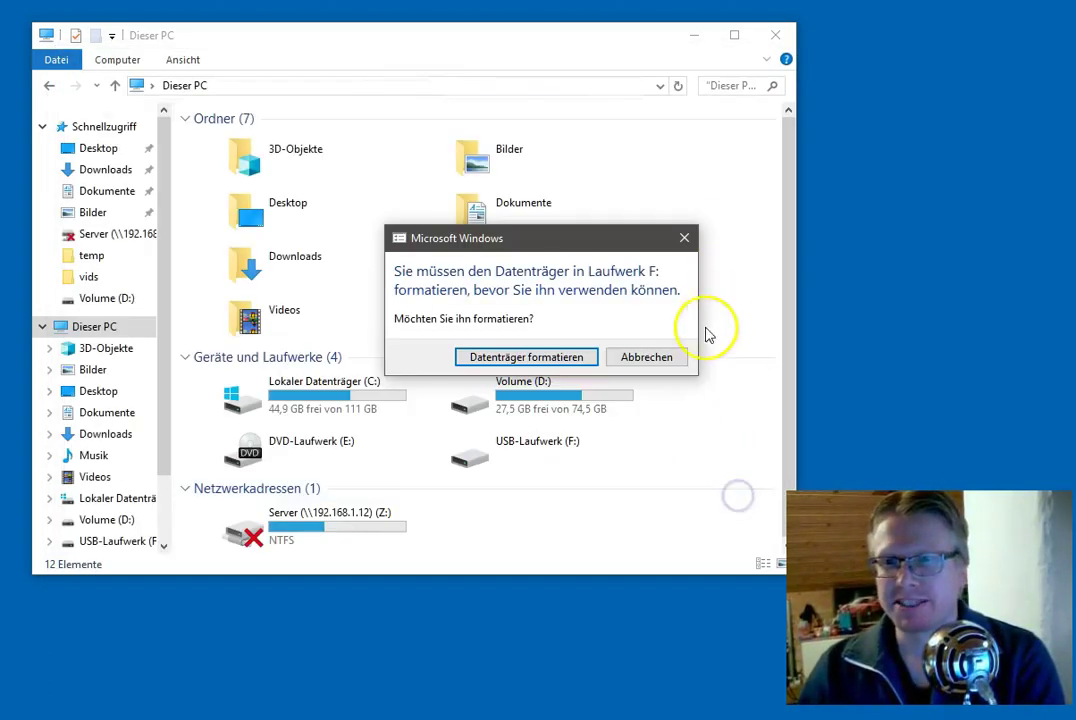
{"action": "left_click_drag", "start_coordinate": [575, 241], "coordinate": [617, 214]}
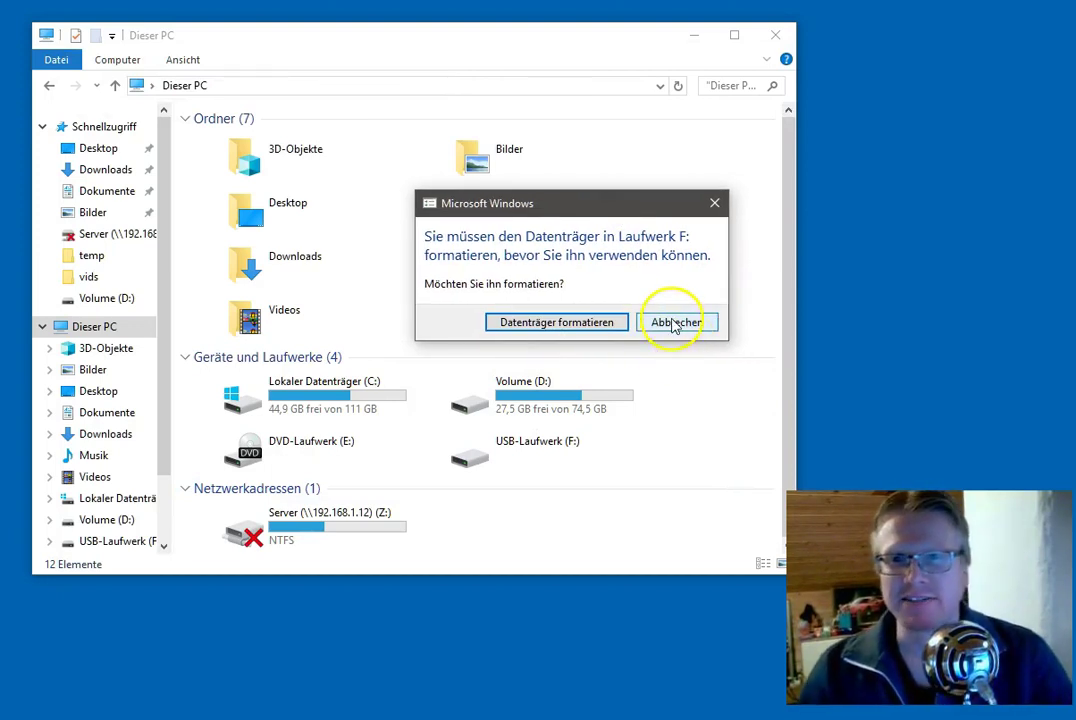
{"action": "left_click", "coordinate": [675, 322]}
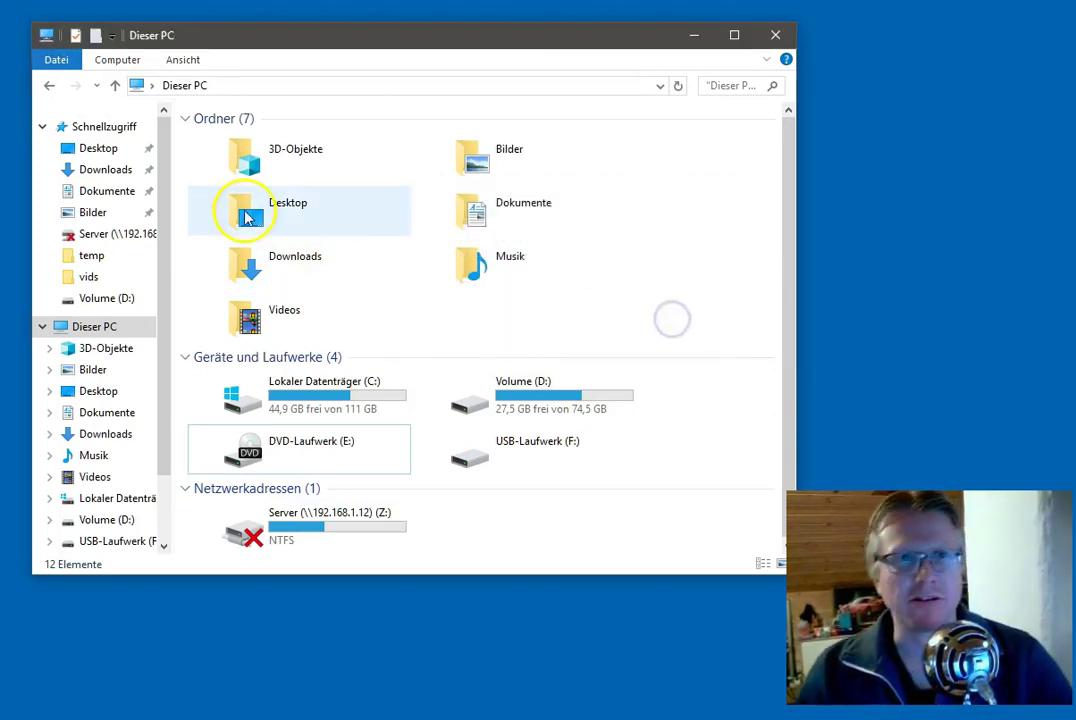
Open Windows Disk Management, enlarge its window and select the F: partition on removable disk Datenträger 2.
{"action": "key", "text": "super+x"}
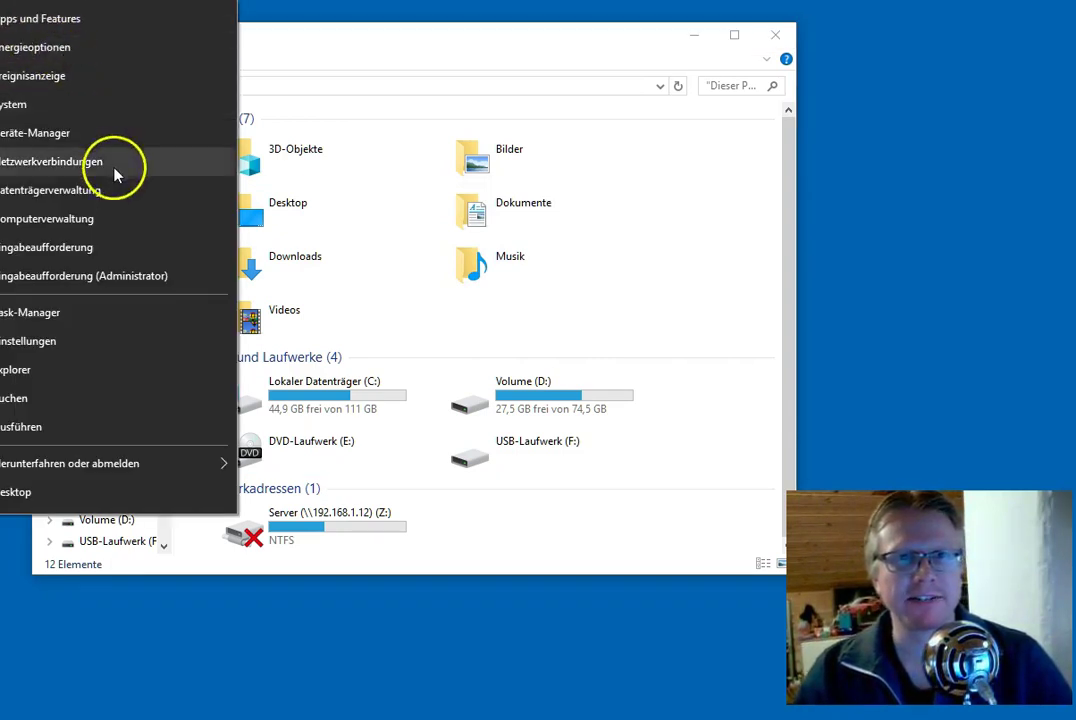
{"action": "left_click", "coordinate": [134, 190]}
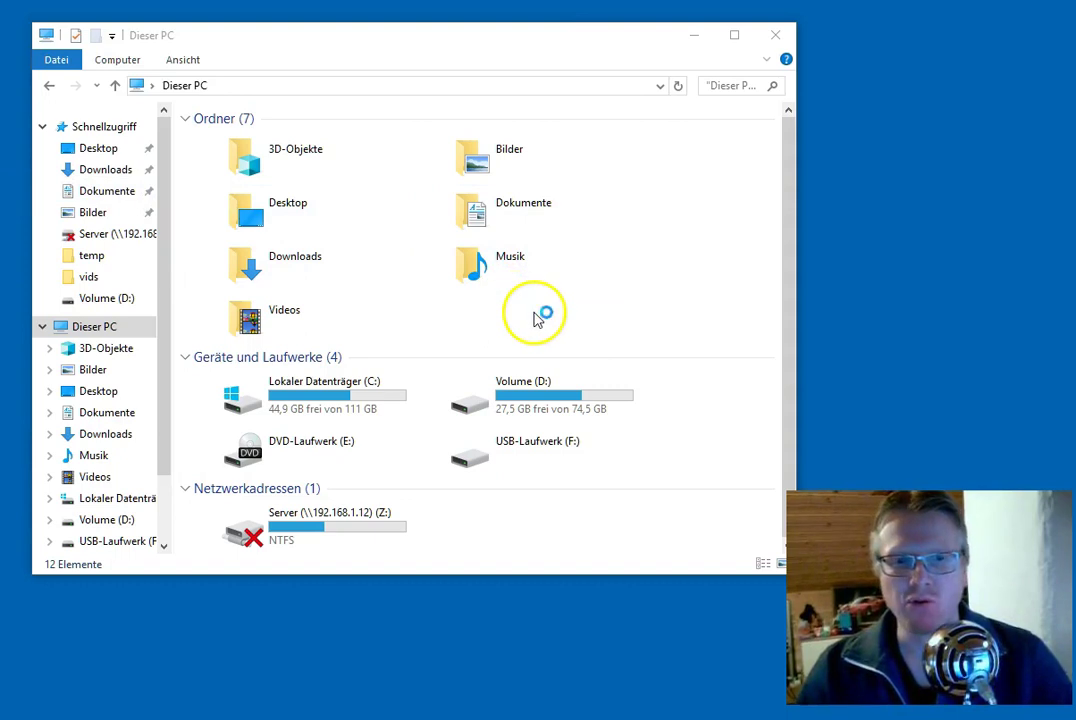
{"action": "left_click_drag", "start_coordinate": [782, 444], "coordinate": [773, 509]}
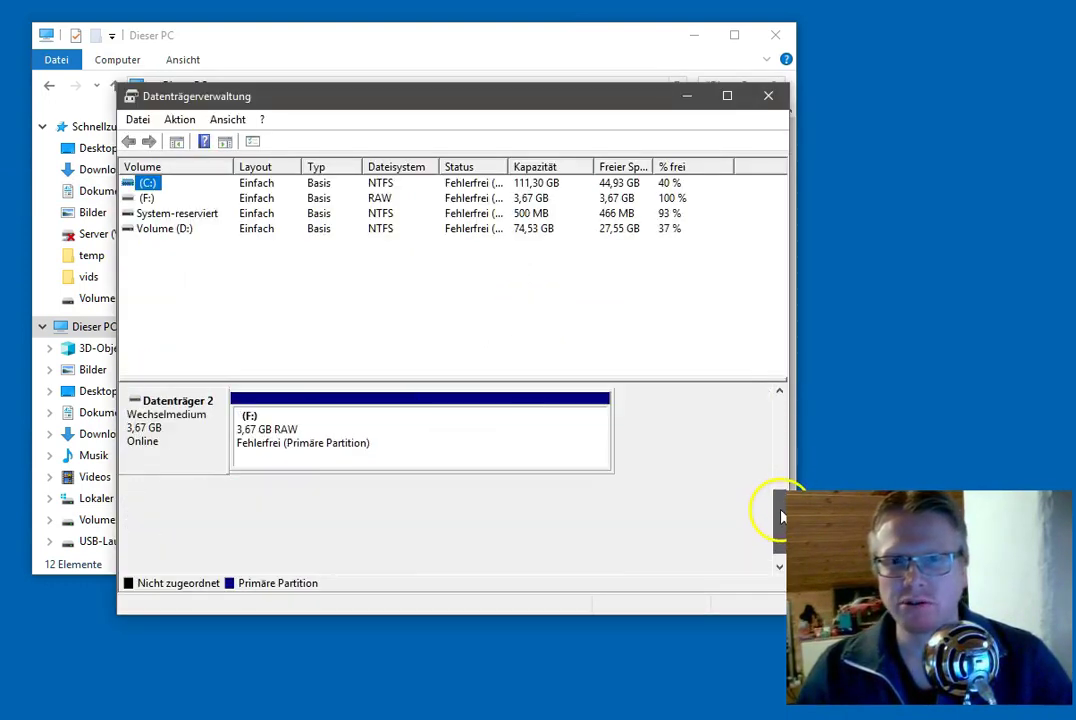
{"action": "left_click_drag", "start_coordinate": [502, 104], "coordinate": [457, 50]}
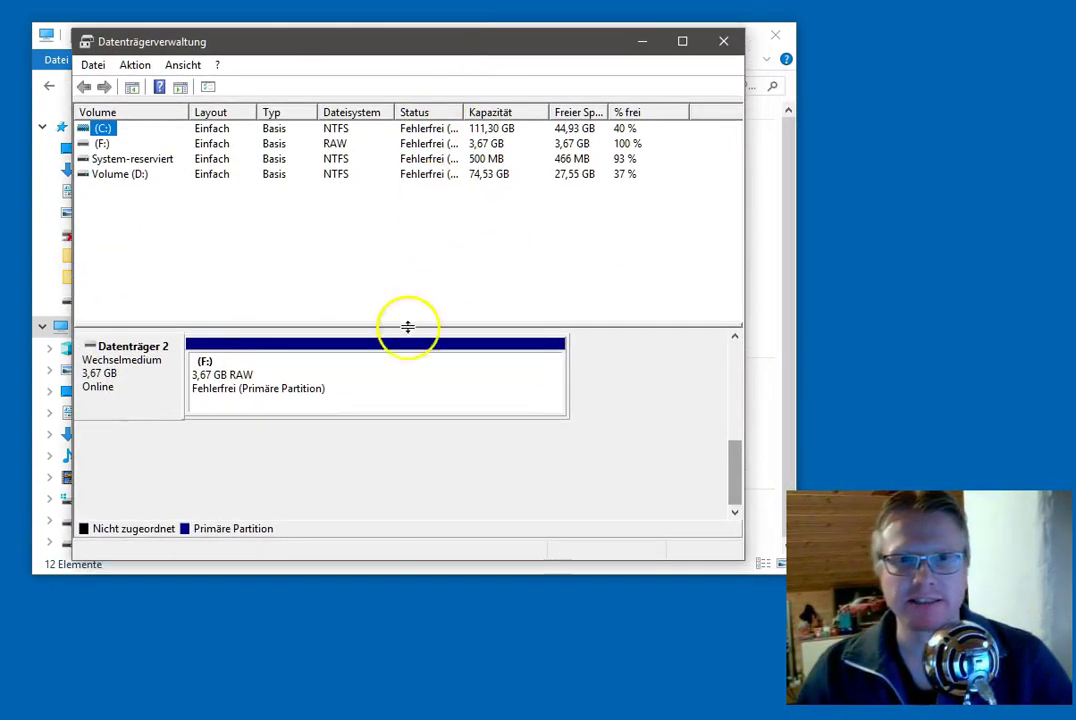
{"action": "left_click_drag", "start_coordinate": [373, 563], "coordinate": [372, 660]}
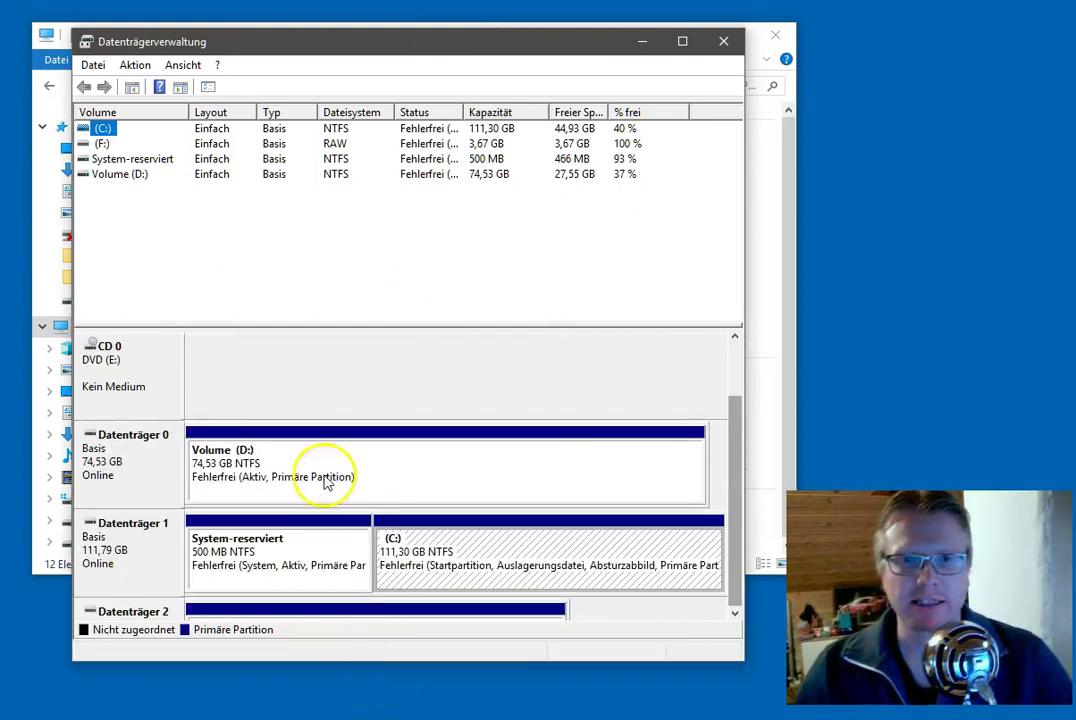
{"action": "left_click_drag", "start_coordinate": [737, 440], "coordinate": [737, 505]}
{"action": "left_click", "coordinate": [430, 557]}
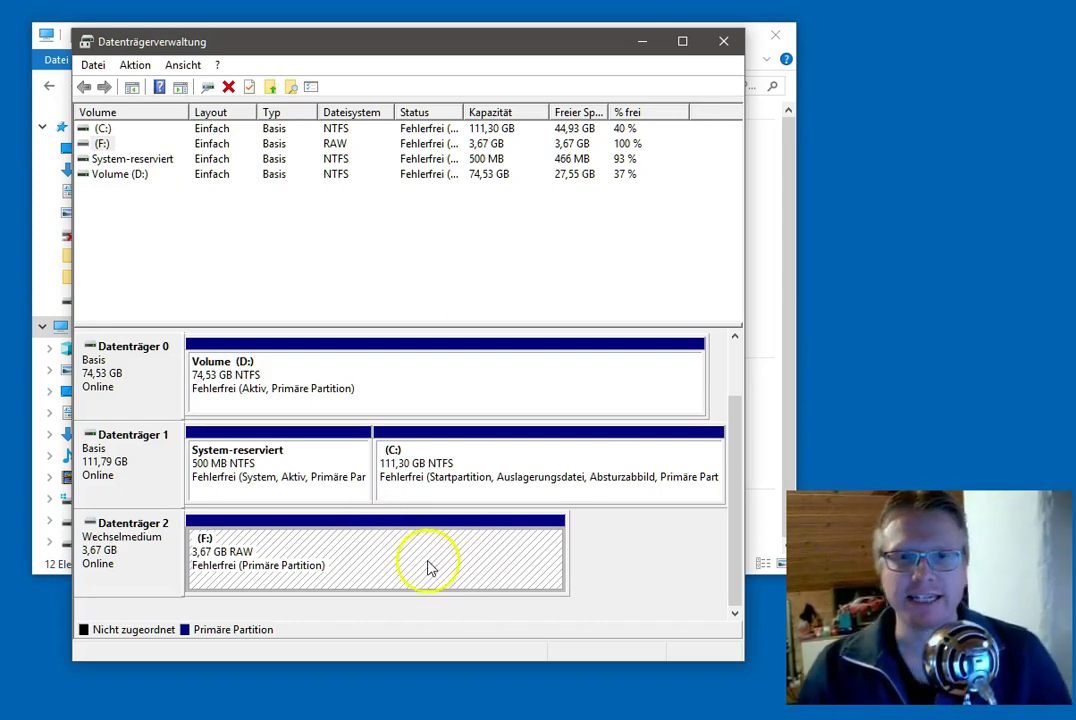
Locate USB-Laufwerk (F:) under Dieser PC and return to Disk Management.
{"action": "left_click_drag", "start_coordinate": [423, 44], "coordinate": [623, 50]}
{"action": "left_click", "coordinate": [212, 38]}
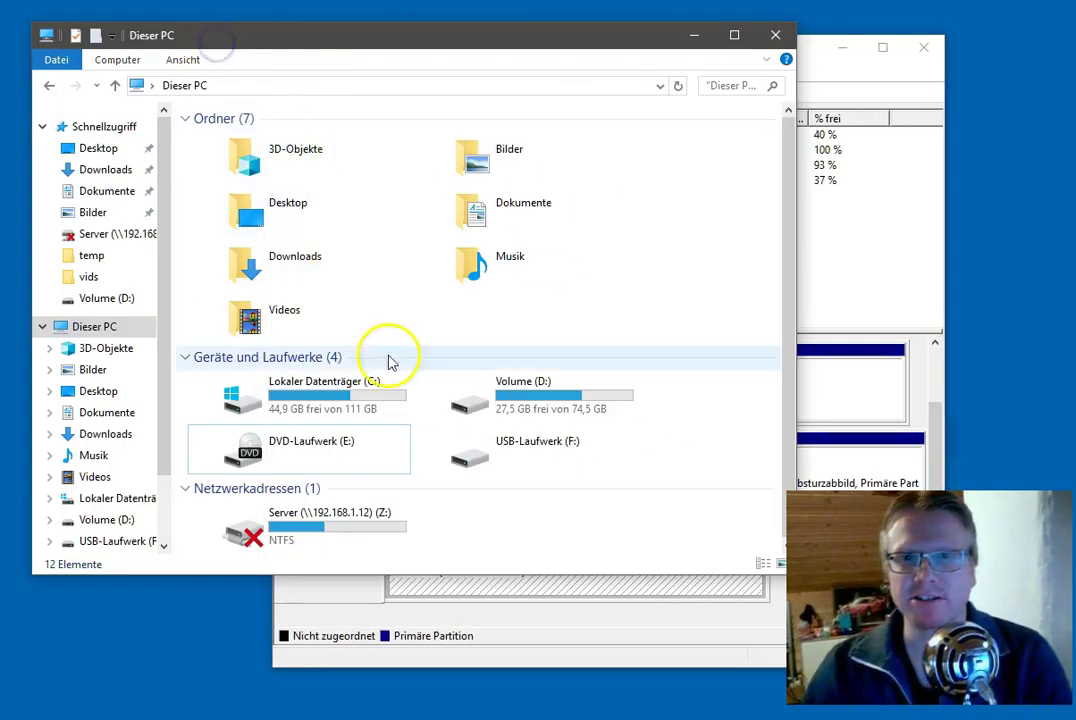
{"action": "left_click", "coordinate": [558, 455]}
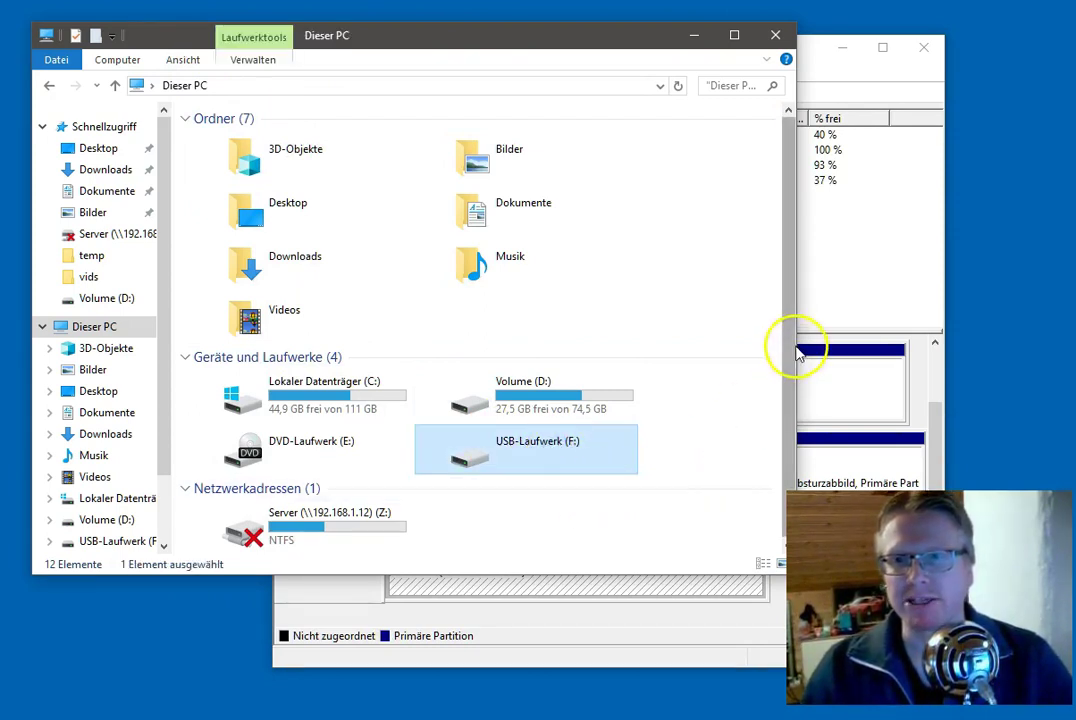
{"action": "left_click", "coordinate": [833, 272]}
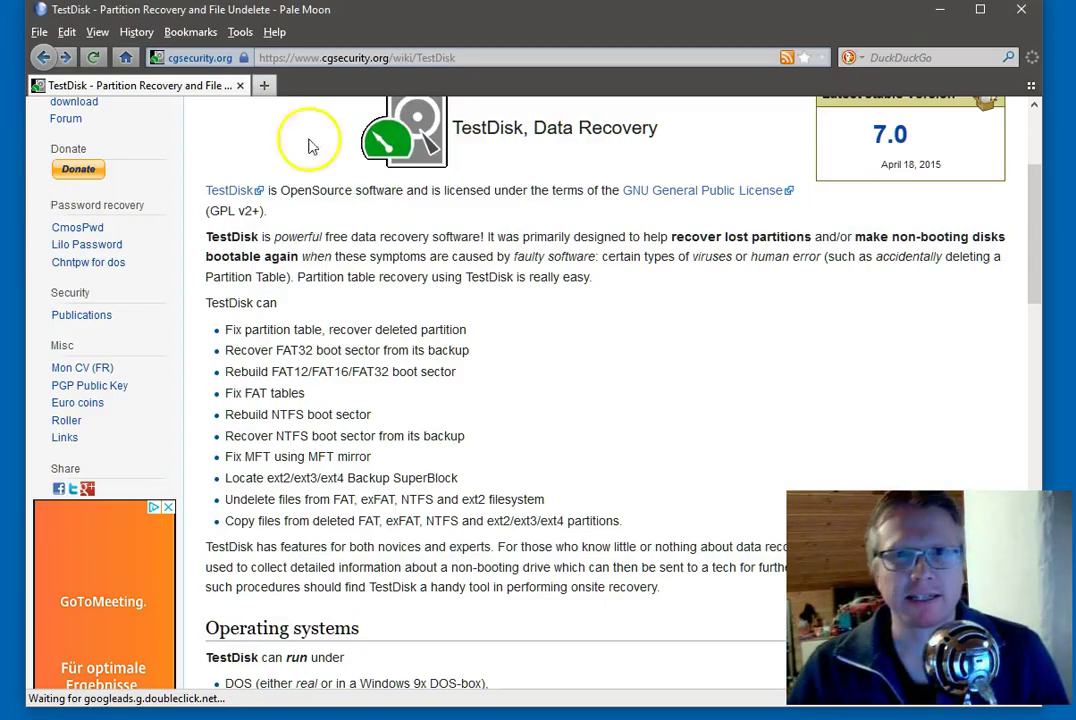
Review TestDisk's features on its wiki page in Pale Moon, including partition repair, file undelete and supported file systems.
{"action": "scroll", "coordinate": [480, 280], "scroll_direction": "down", "scroll_amount": 2}
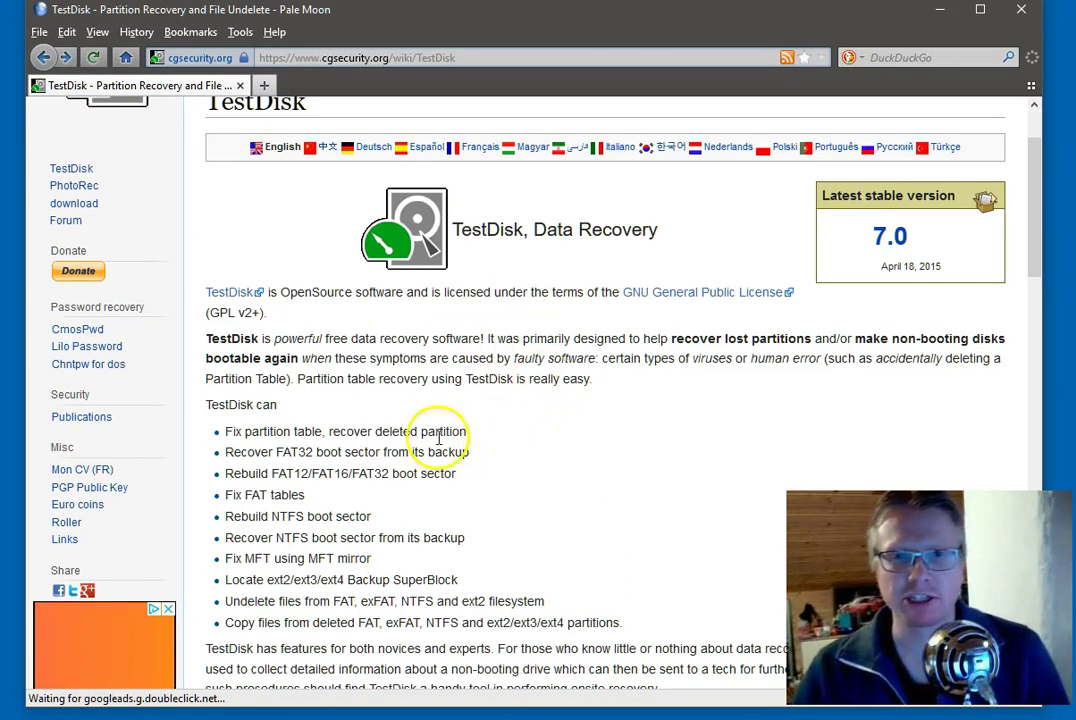
{"action": "left_click_drag", "start_coordinate": [224, 430], "coordinate": [452, 540]}
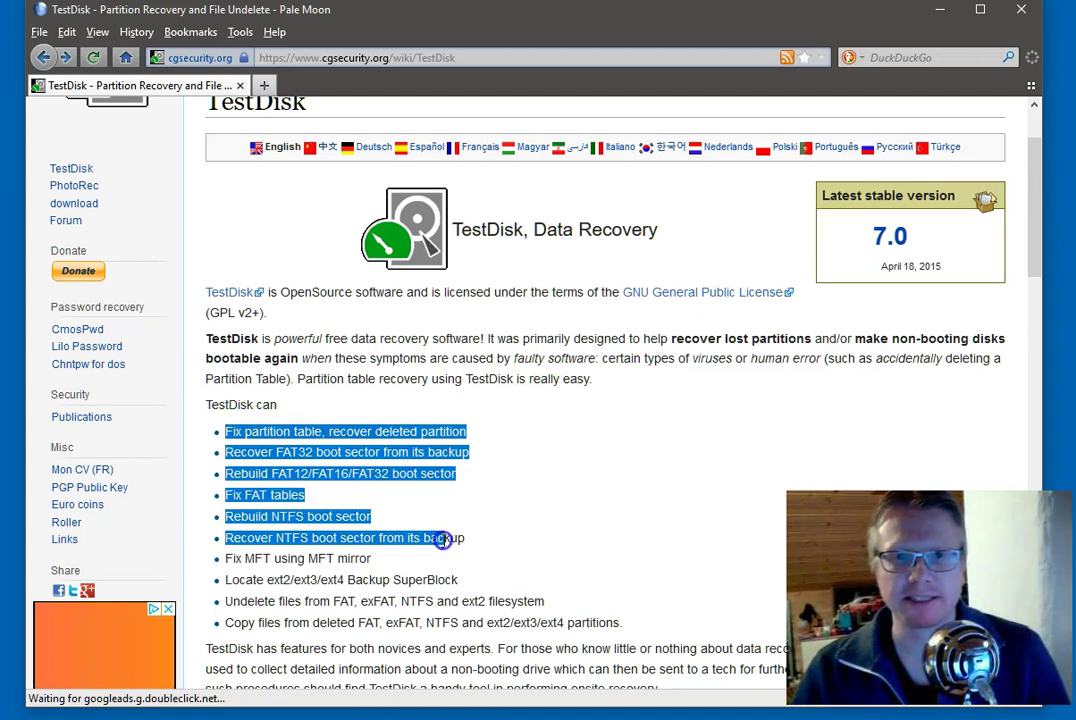
{"action": "left_click", "coordinate": [475, 533]}
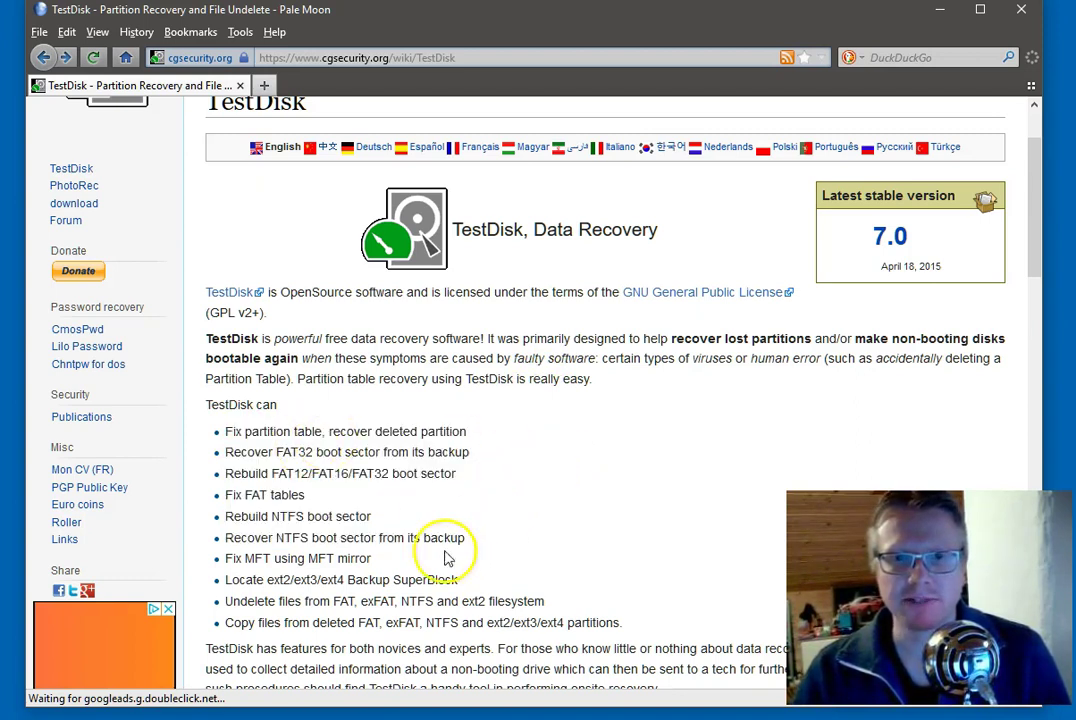
{"action": "left_click_drag", "start_coordinate": [225, 622], "coordinate": [463, 601]}
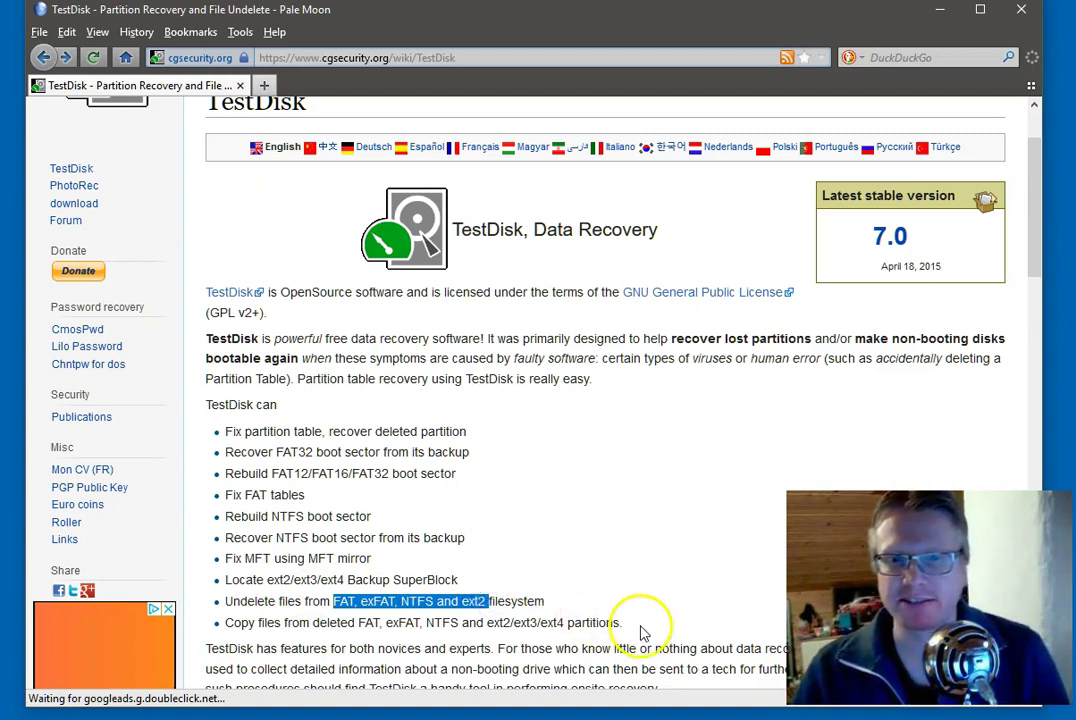
{"action": "left_click_drag", "start_coordinate": [622, 622], "coordinate": [393, 622]}
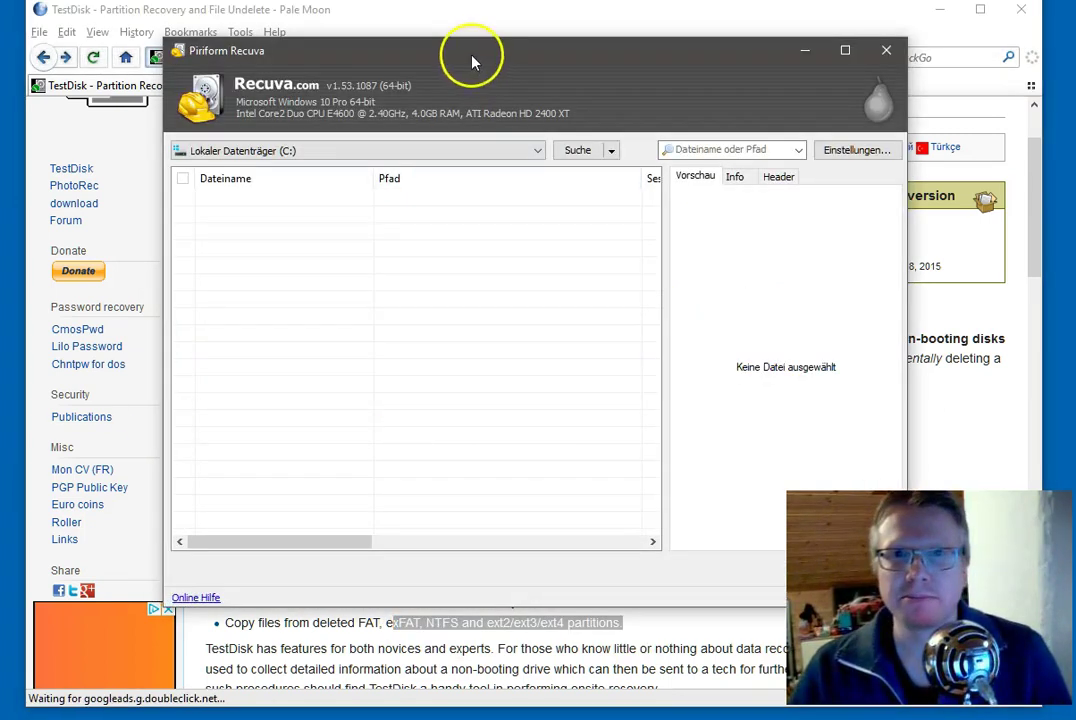
Try to scan USB-Laufwerk (F:) for deleted files with Recuva and close the program.
{"action": "left_click_drag", "start_coordinate": [474, 62], "coordinate": [441, 91]}
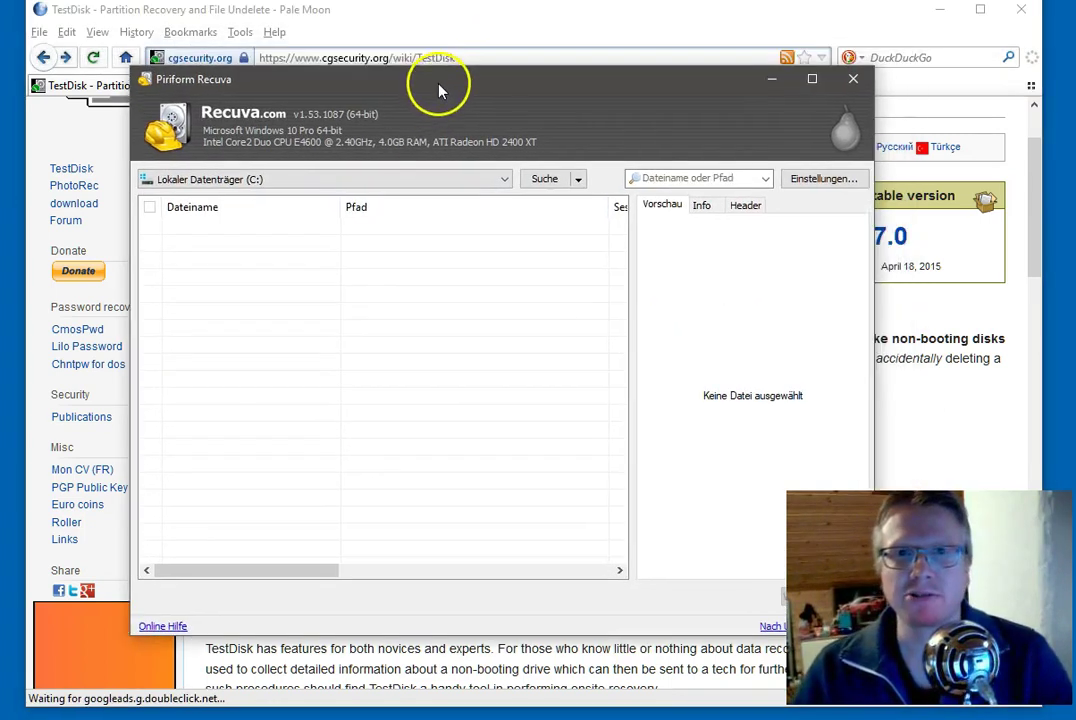
{"action": "left_click", "coordinate": [364, 178]}
{"action": "left_click", "coordinate": [319, 244]}
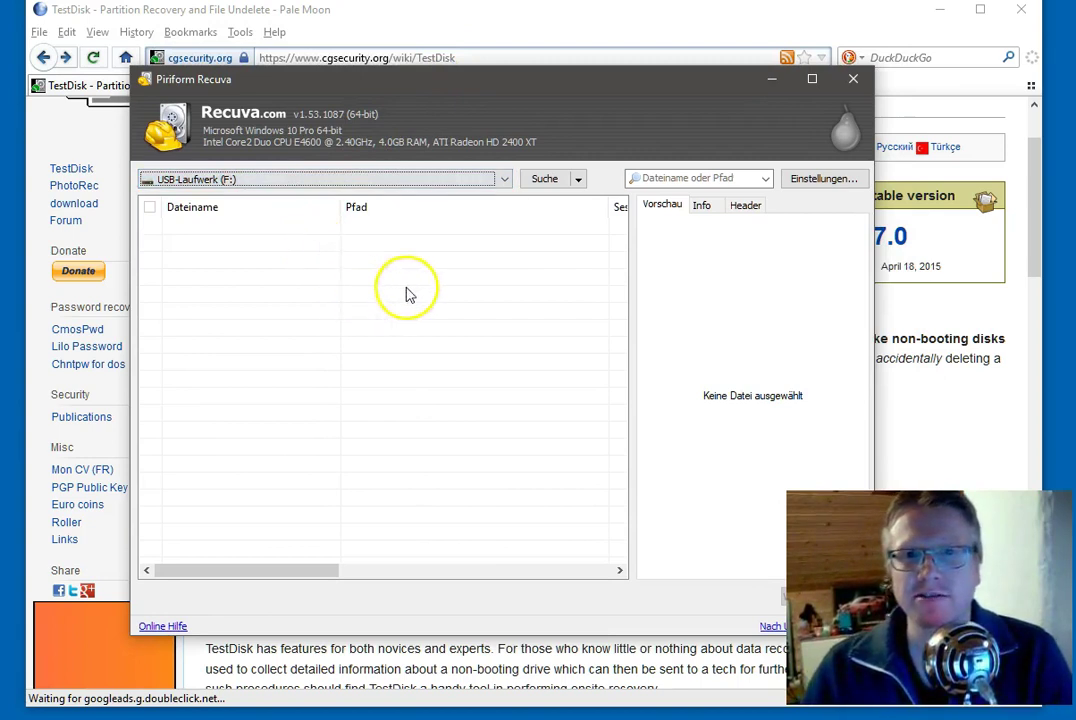
{"action": "left_click", "coordinate": [552, 183]}
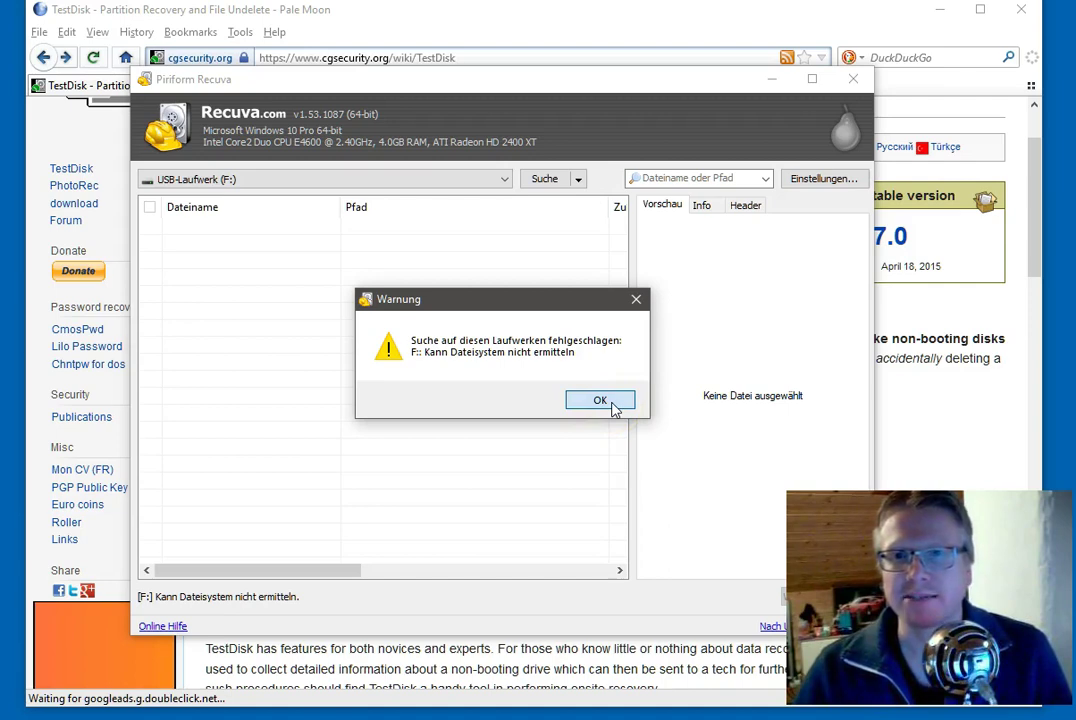
{"action": "left_click", "coordinate": [600, 400]}
{"action": "left_click", "coordinate": [853, 80]}
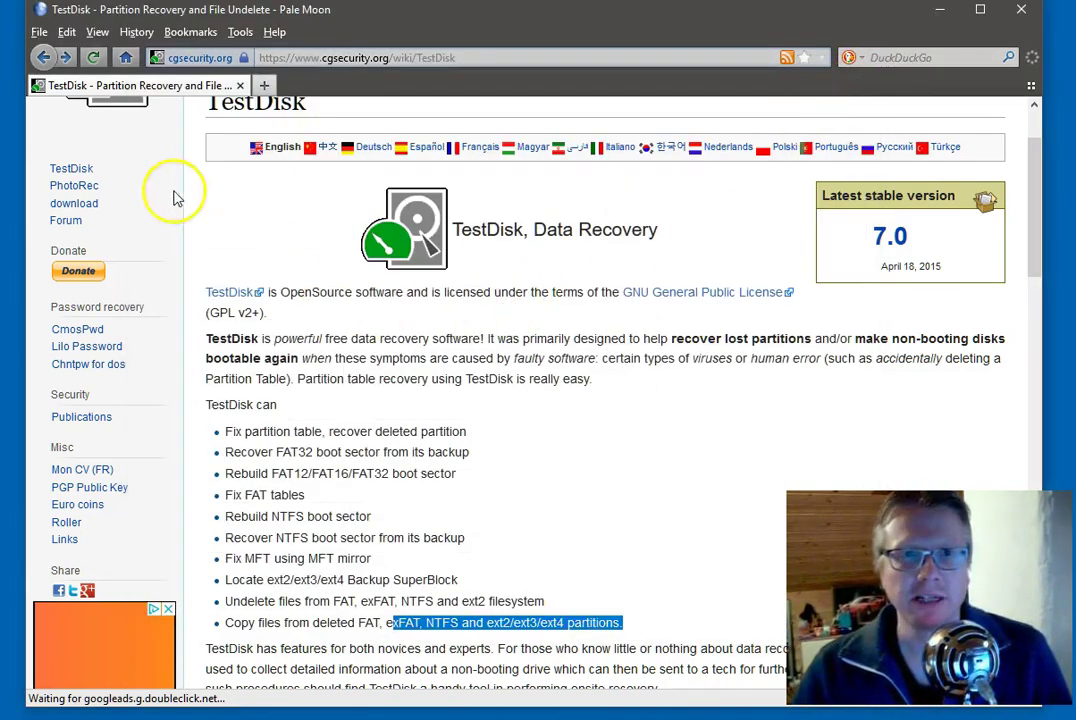
Go to the TestDisk download page and choose the Windows build of the 7.1-WIP beta.
{"action": "left_click", "coordinate": [80, 204]}
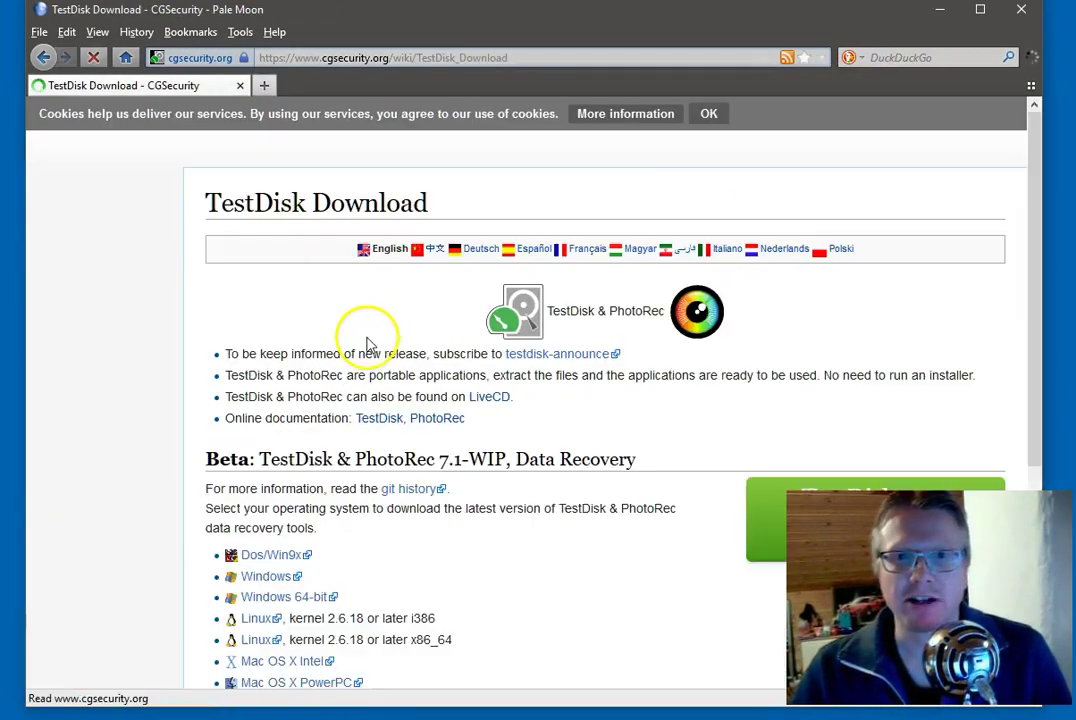
{"action": "scroll", "coordinate": [425, 305], "scroll_direction": "down", "scroll_amount": 5}
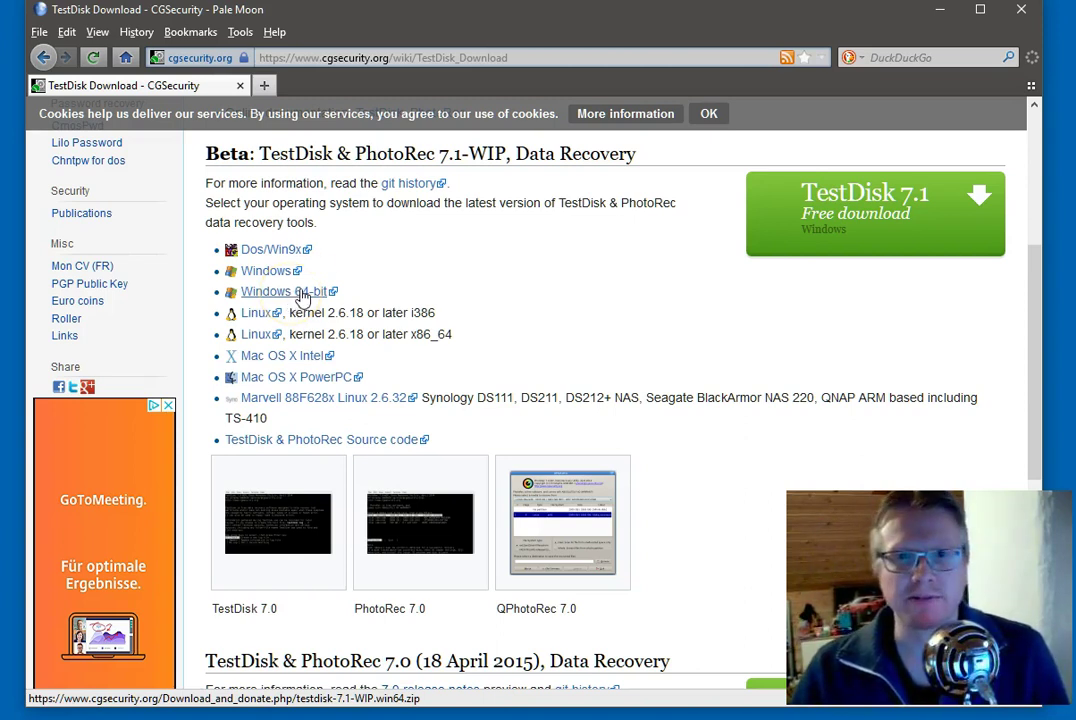
{"action": "left_click", "coordinate": [266, 272]}
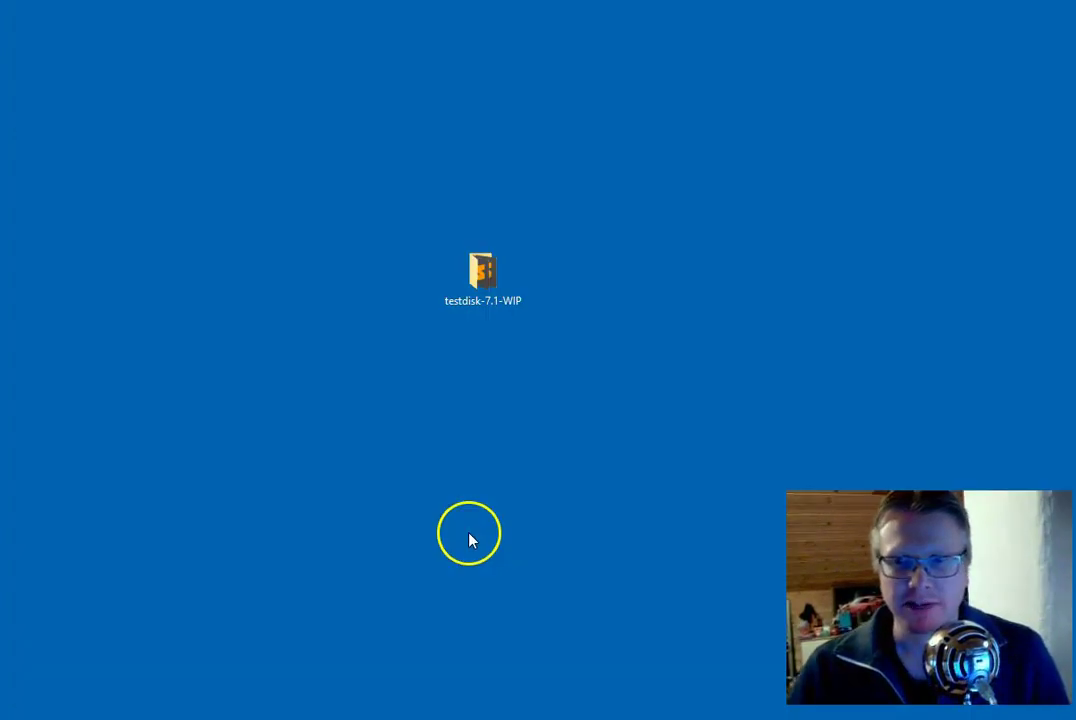
Open the extracted testdisk-7.1-WIP folder on the desktop and look through its program files.
{"action": "double_click", "coordinate": [486, 277]}
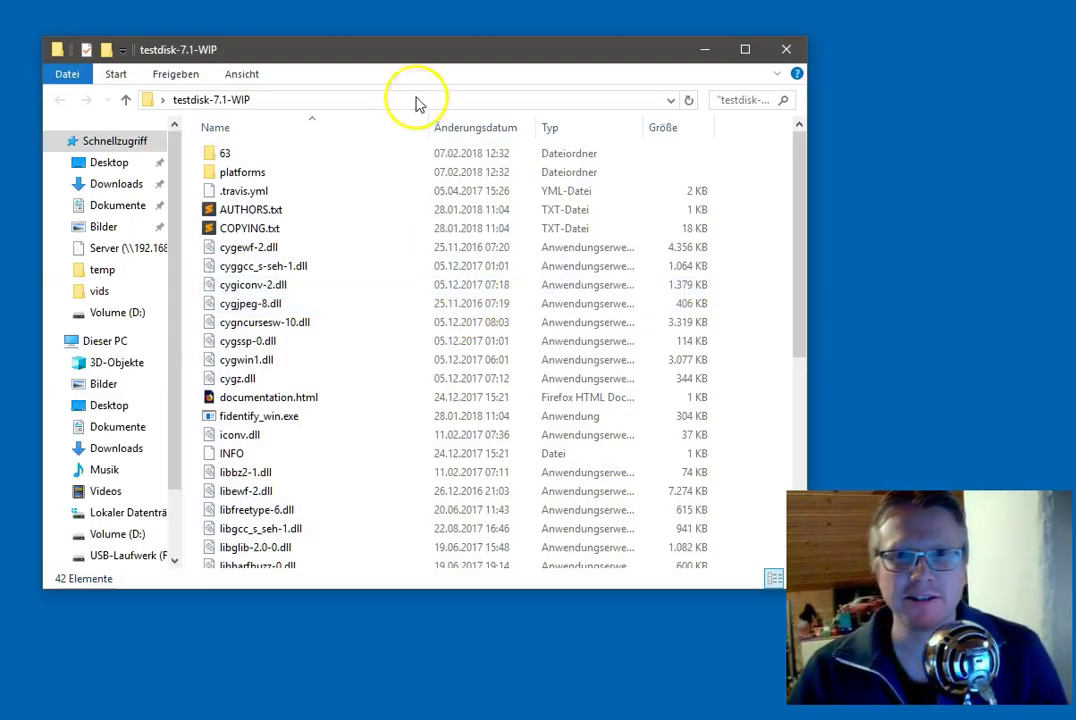
{"action": "left_click_drag", "start_coordinate": [396, 47], "coordinate": [420, 38]}
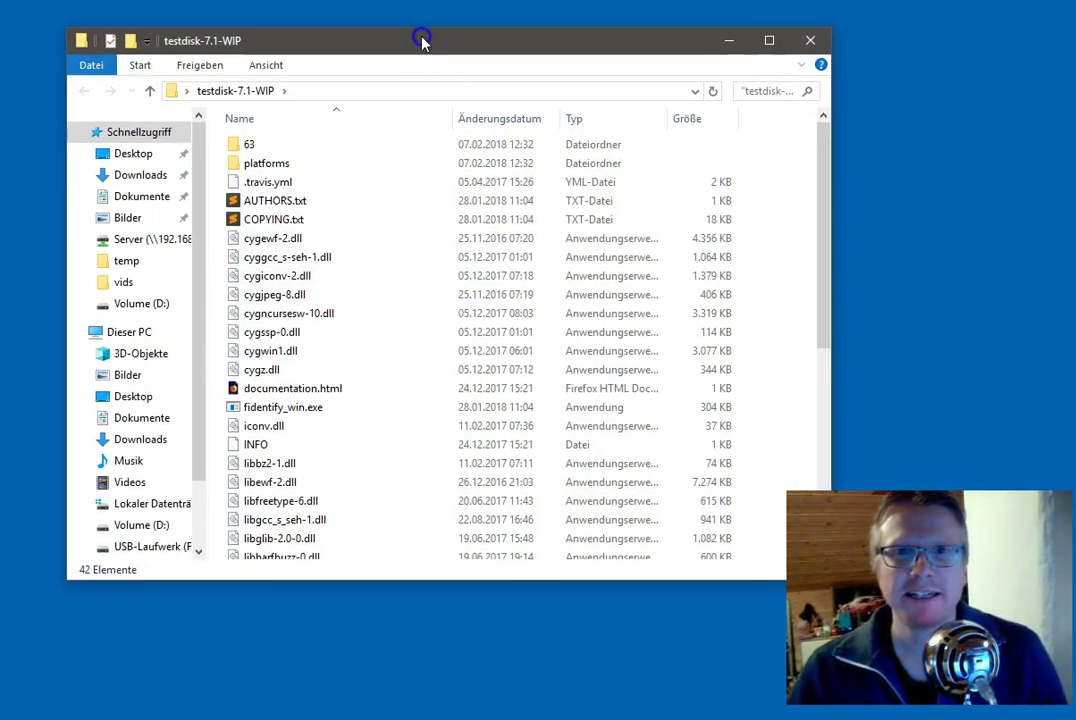
{"action": "left_click_drag", "start_coordinate": [820, 166], "coordinate": [823, 422]}
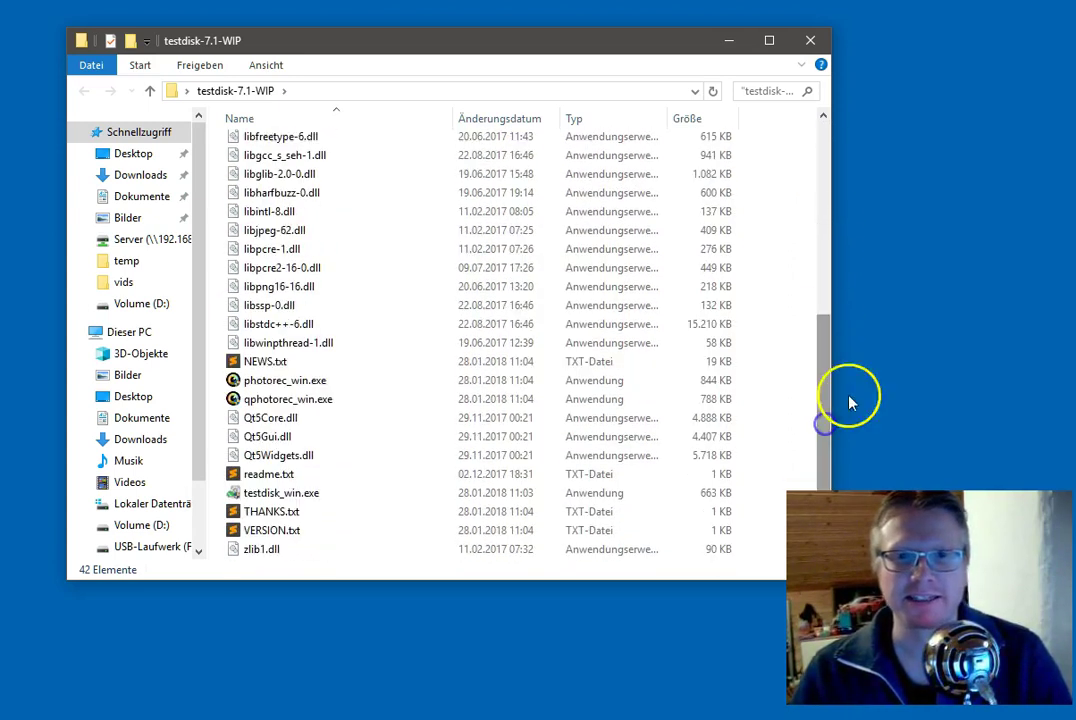
{"action": "scroll", "coordinate": [547, 386], "scroll_direction": "up", "scroll_amount": 5}
{"action": "scroll", "coordinate": [547, 386], "scroll_direction": "down", "scroll_amount": 5}
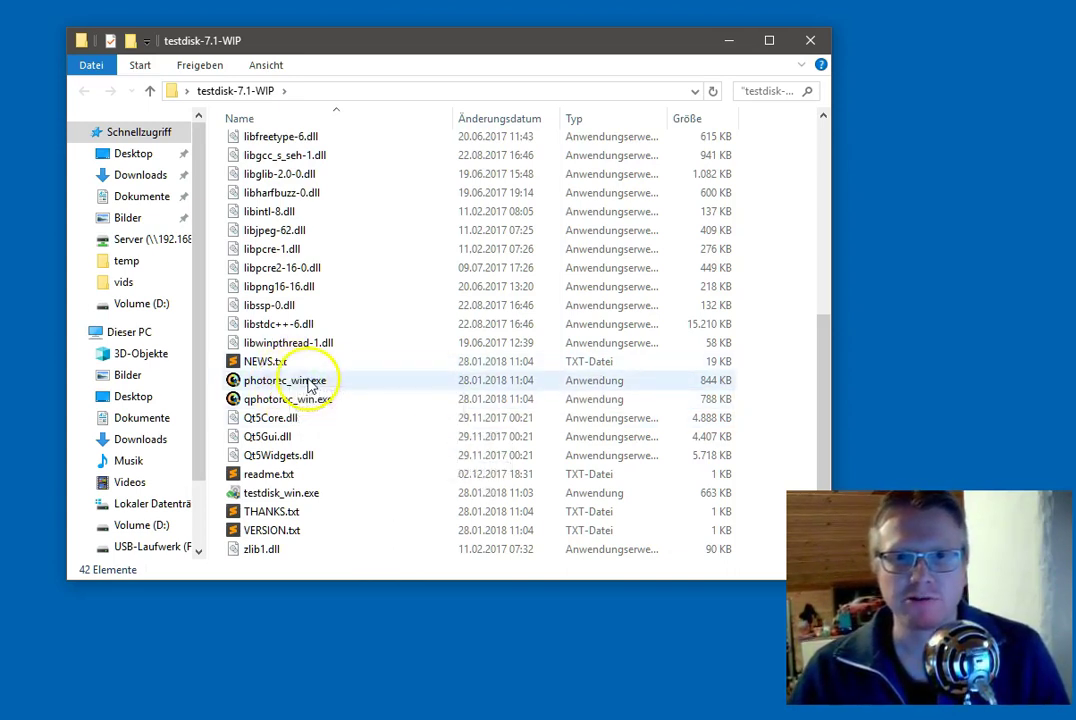
Compare photorec_win.exe with qphotorec_win.exe and leave qphotorec_win.exe selected.
{"action": "left_click", "coordinate": [299, 401]}
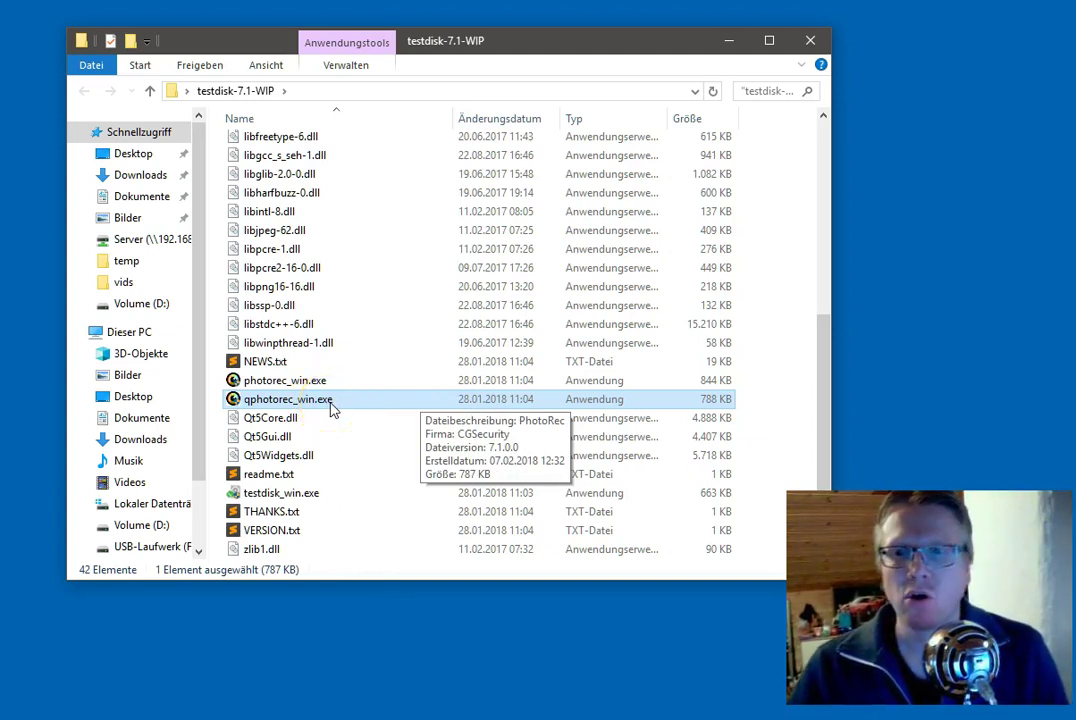
{"action": "left_click", "coordinate": [322, 381]}
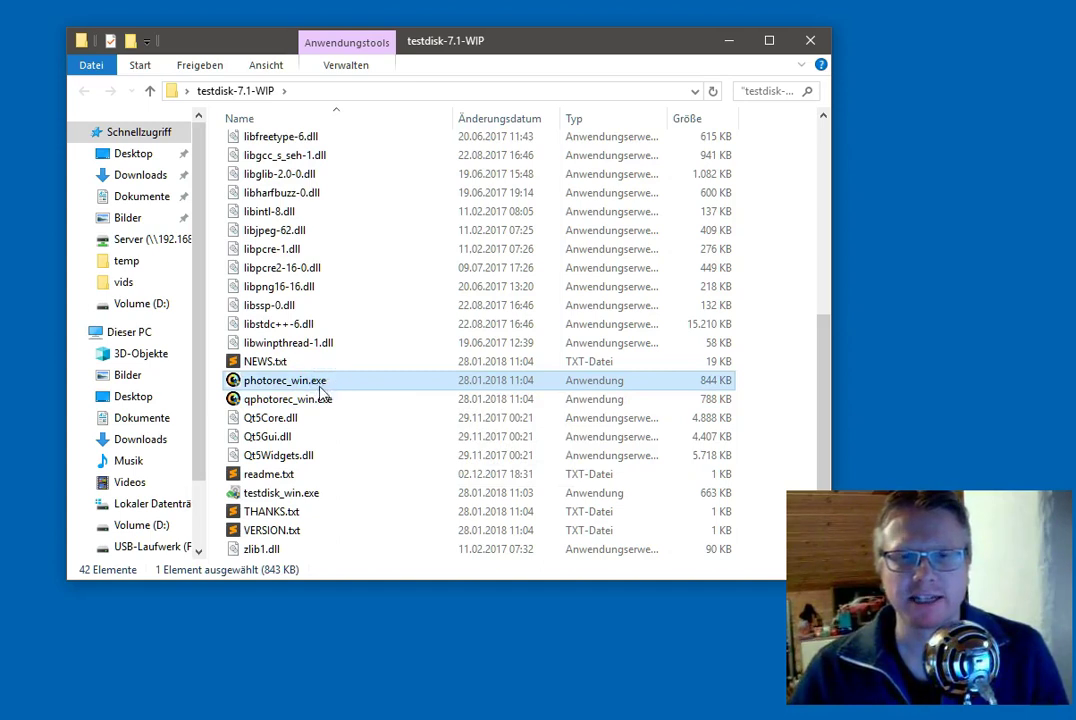
{"action": "left_click", "coordinate": [318, 401]}
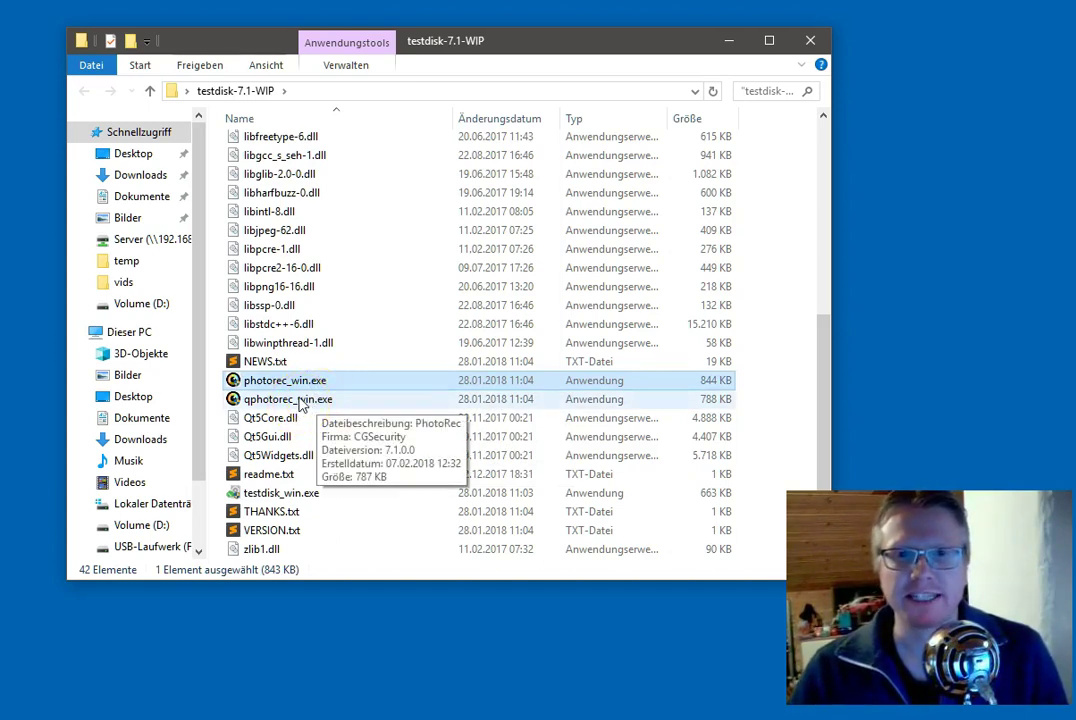
{"action": "left_click", "coordinate": [309, 401]}
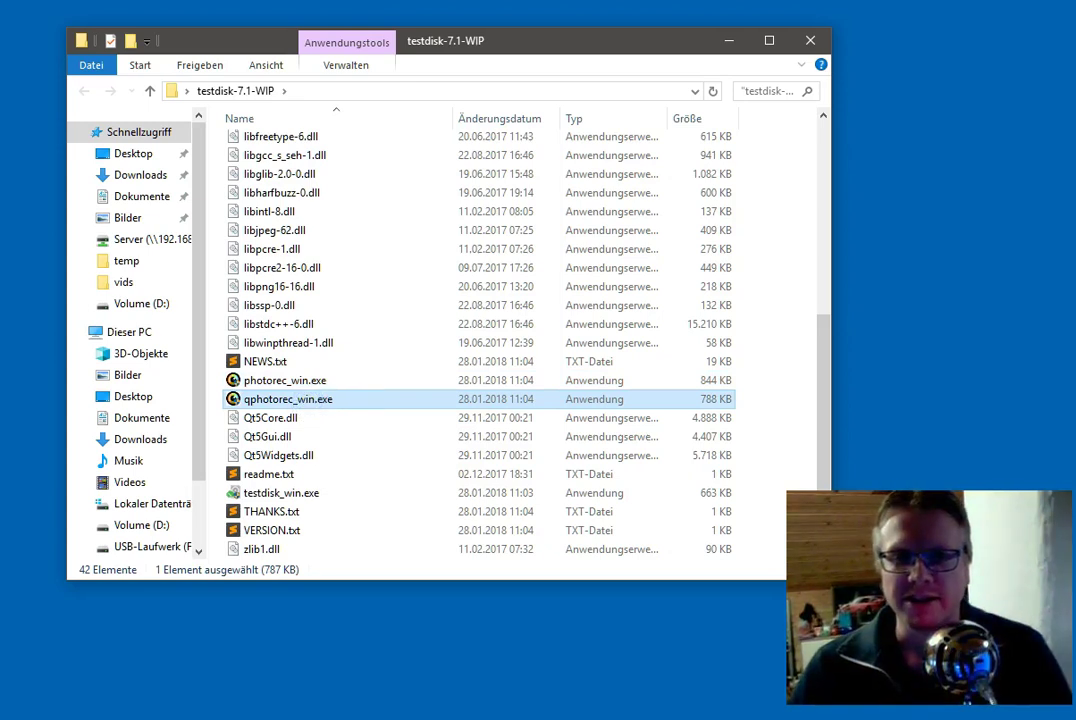
Launch qphotorec_win.exe and choose the 3941 MB Generic Multi-Card disk (PhysicalDrive2) as the media to recover from.
{"action": "double_click", "coordinate": [337, 392]}
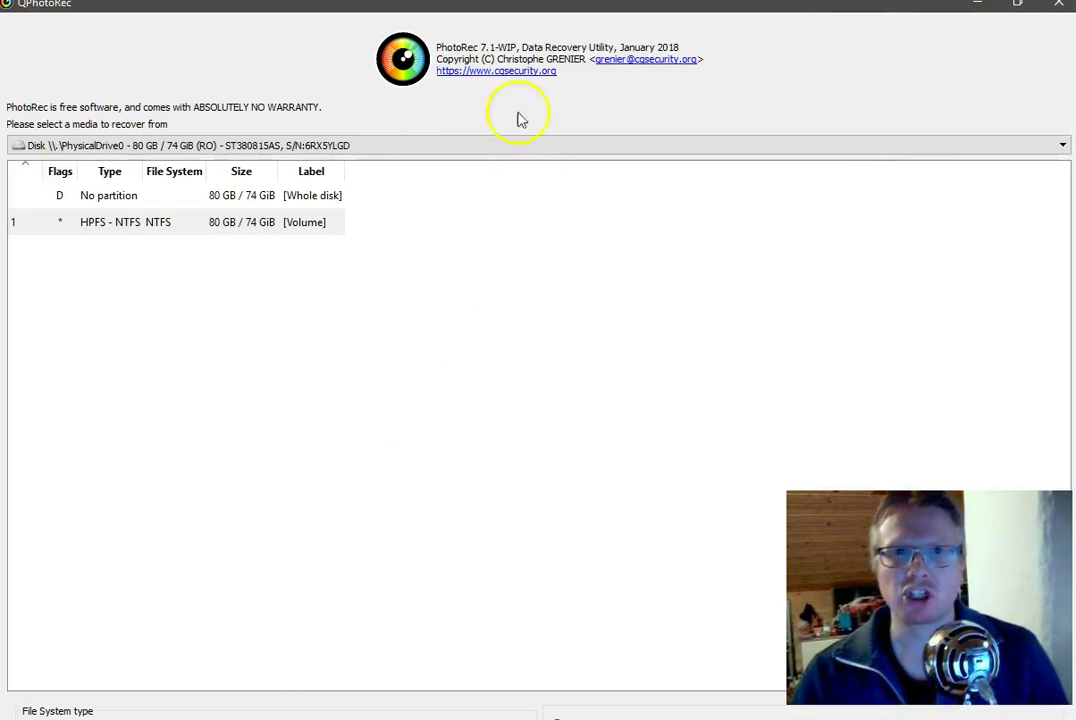
{"action": "left_click_drag", "start_coordinate": [530, 18], "coordinate": [509, 101]}
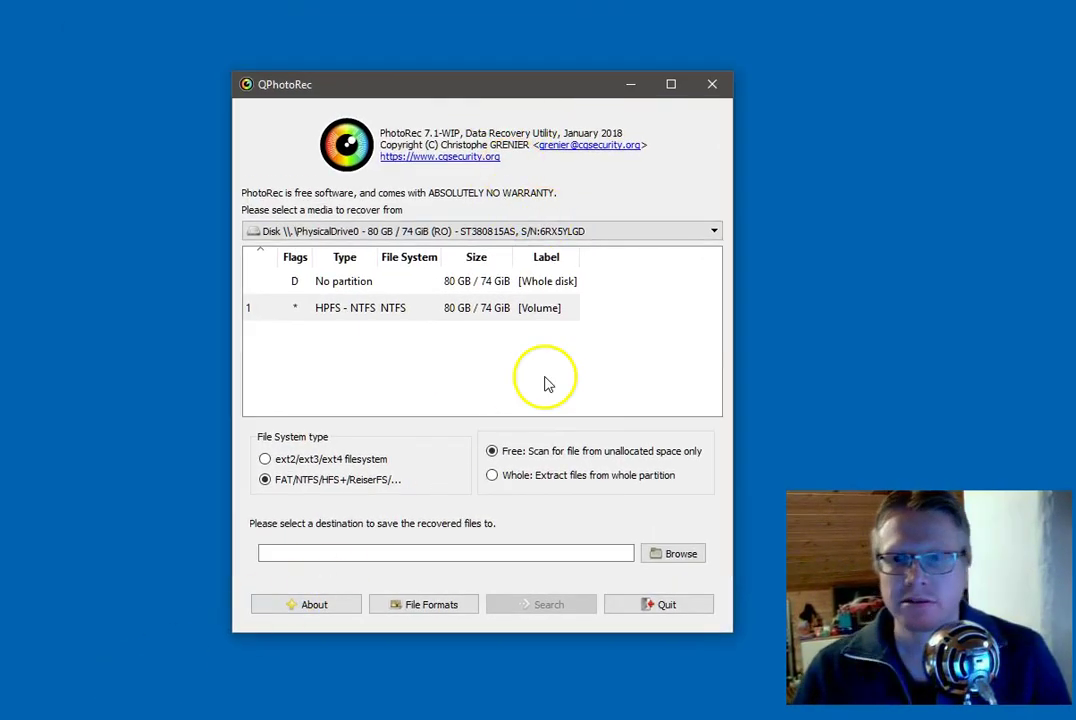
{"action": "left_click_drag", "start_coordinate": [463, 88], "coordinate": [465, 62]}
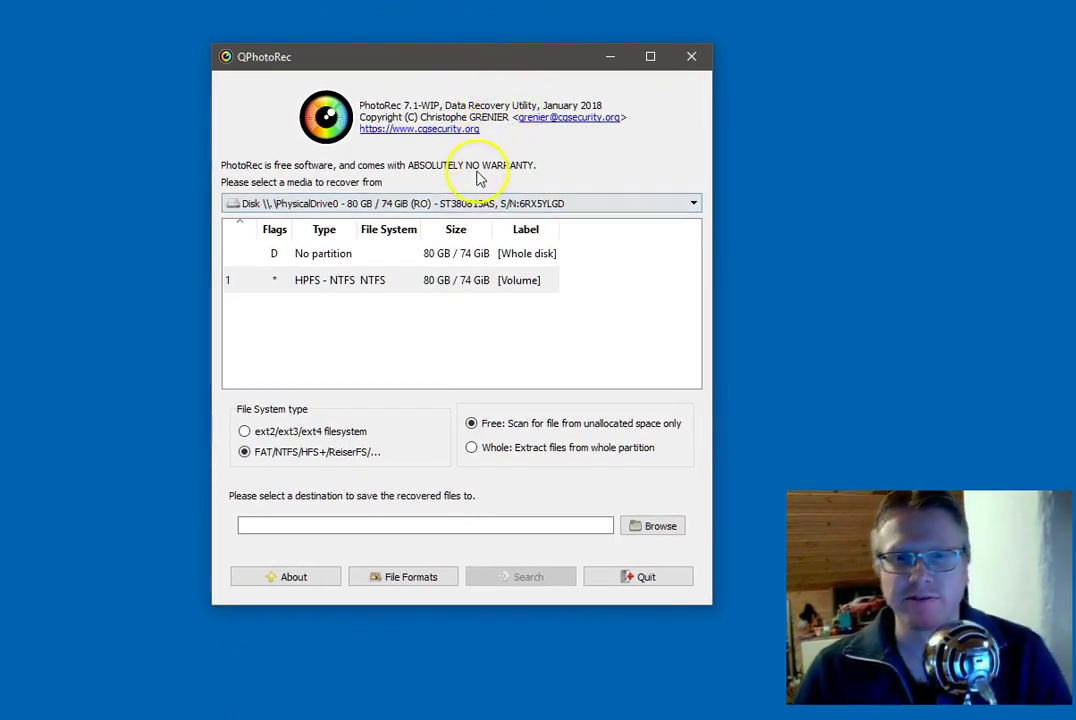
{"action": "left_click", "coordinate": [424, 207]}
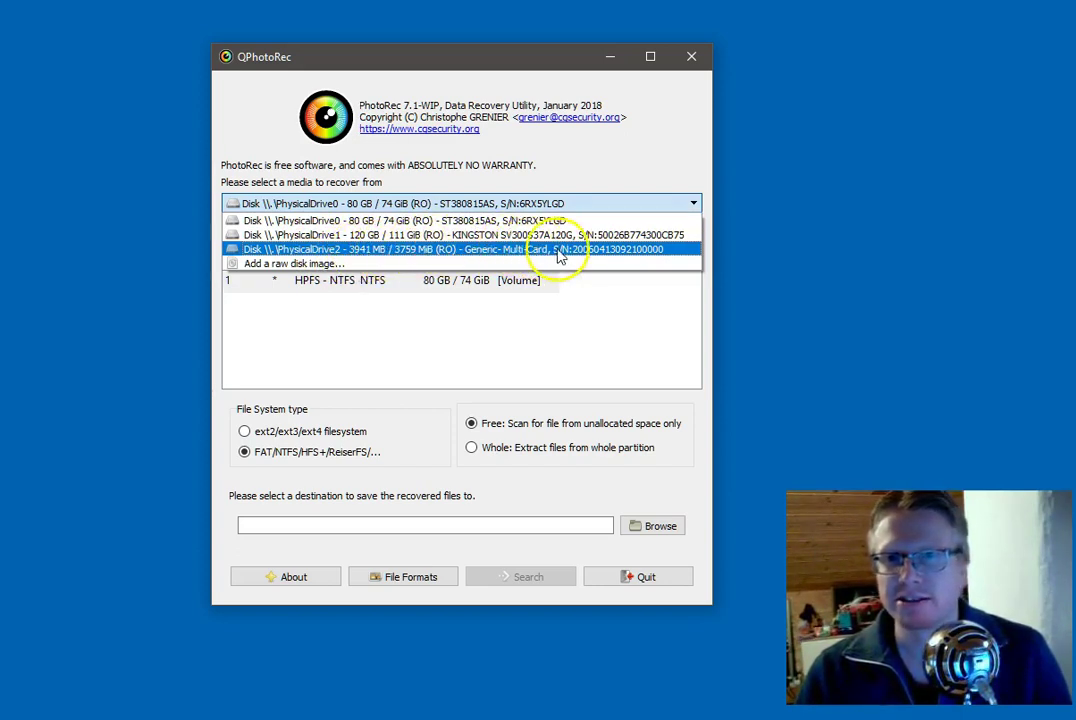
{"action": "key", "text": "Escape"}
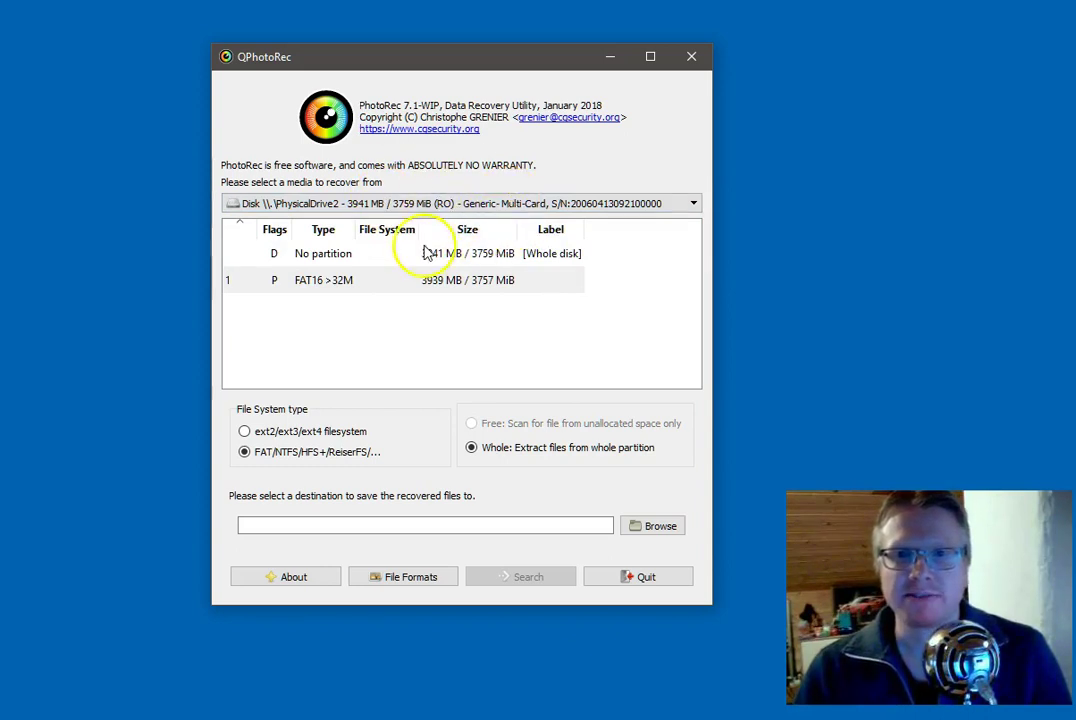
Select the whole-disk "No partition" entry for recovery and set the file system type to FAT/NTFS/HFS+/ReiserFS.
{"action": "left_click", "coordinate": [357, 256]}
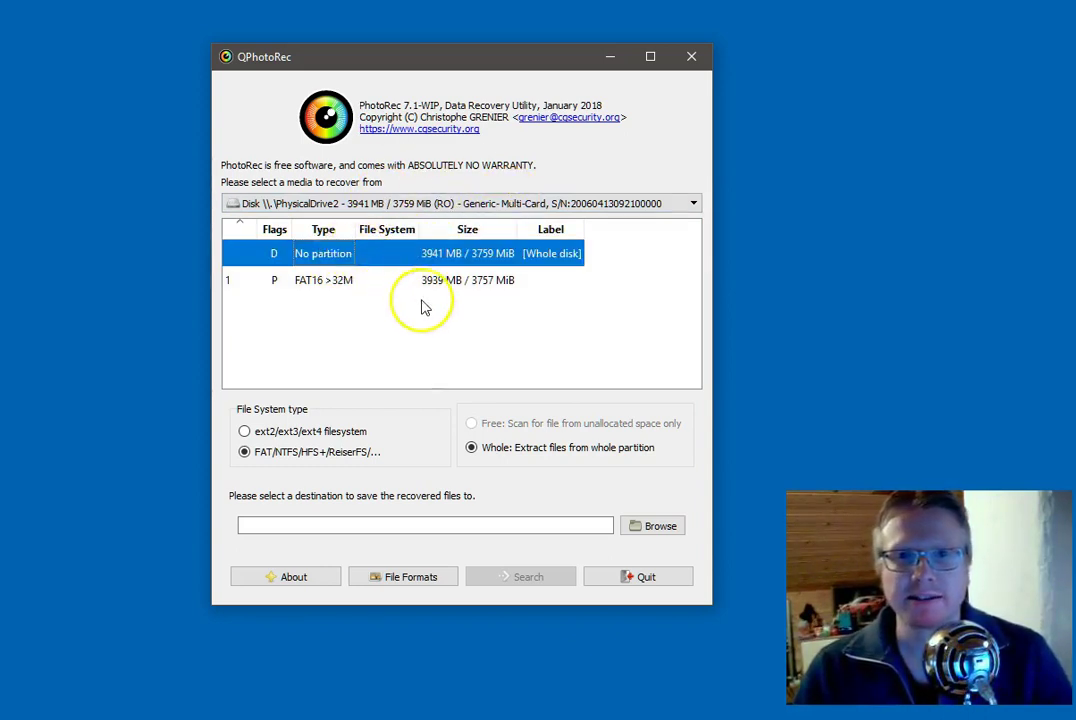
{"action": "left_click", "coordinate": [335, 283]}
{"action": "left_click", "coordinate": [340, 256]}
{"action": "left_click", "coordinate": [335, 283]}
{"action": "left_click", "coordinate": [335, 256]}
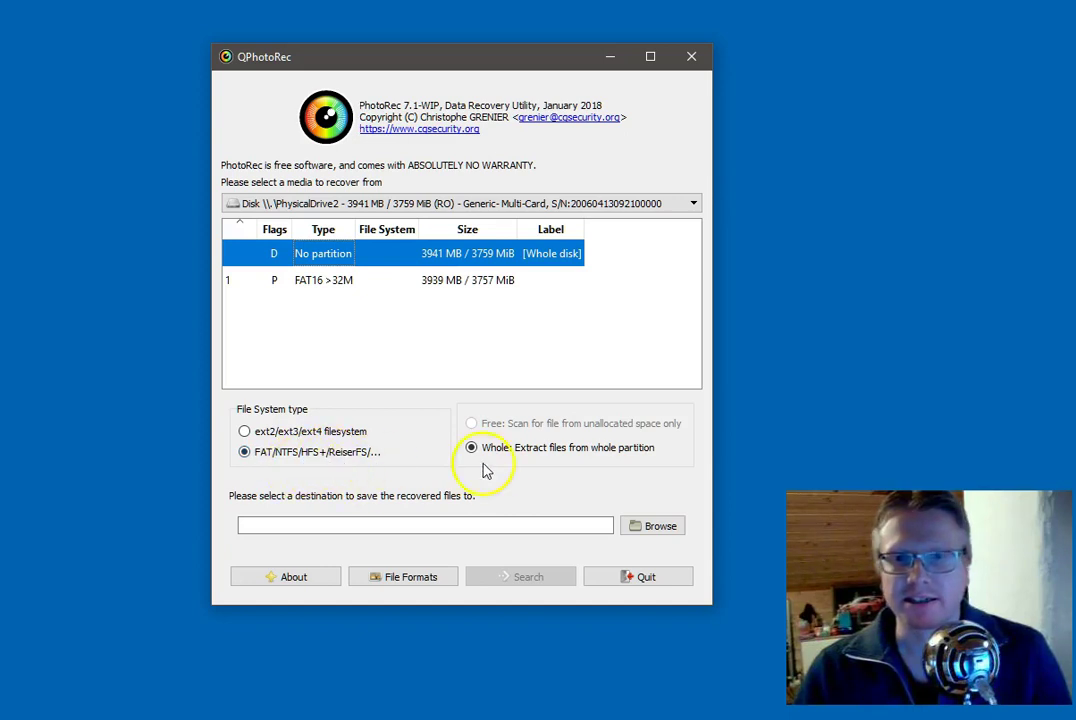
{"action": "left_click", "coordinate": [320, 436]}
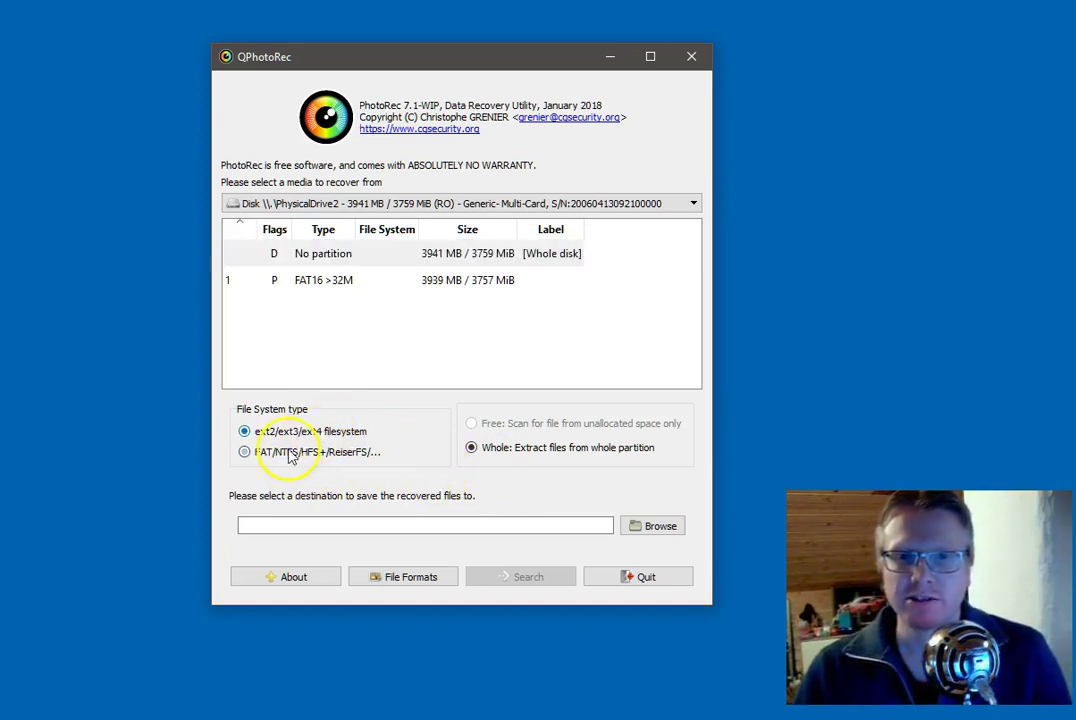
{"action": "left_click", "coordinate": [284, 455]}
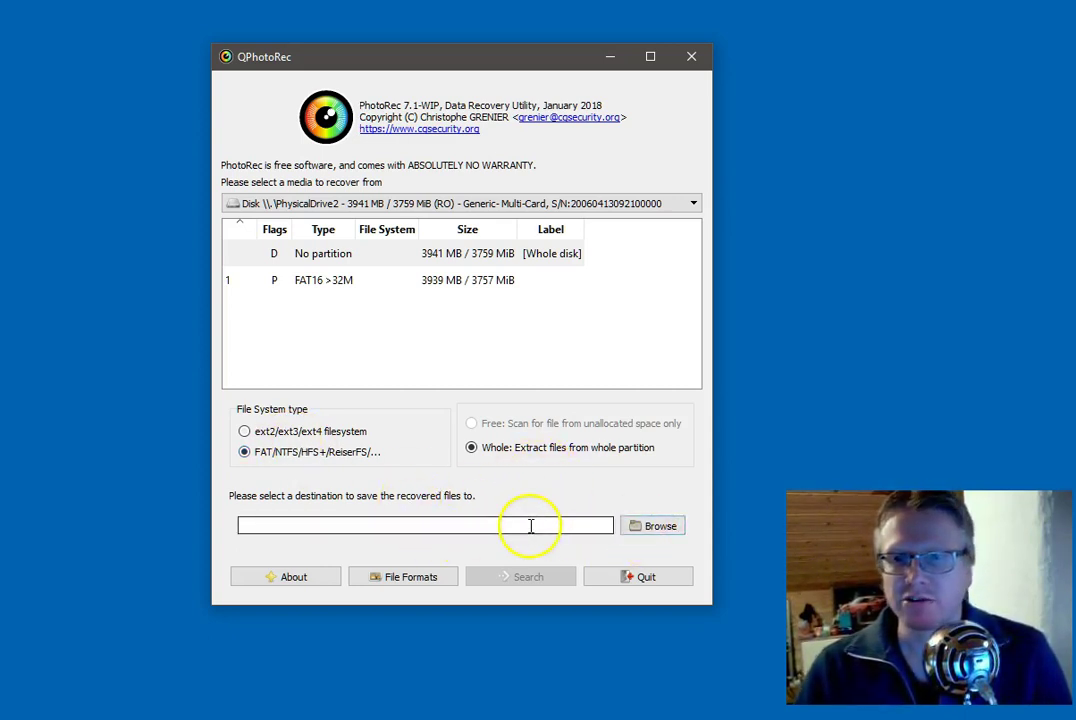
Set the destination for the recovered files to the folder c:\temp\sd.
{"action": "left_click", "coordinate": [647, 530]}
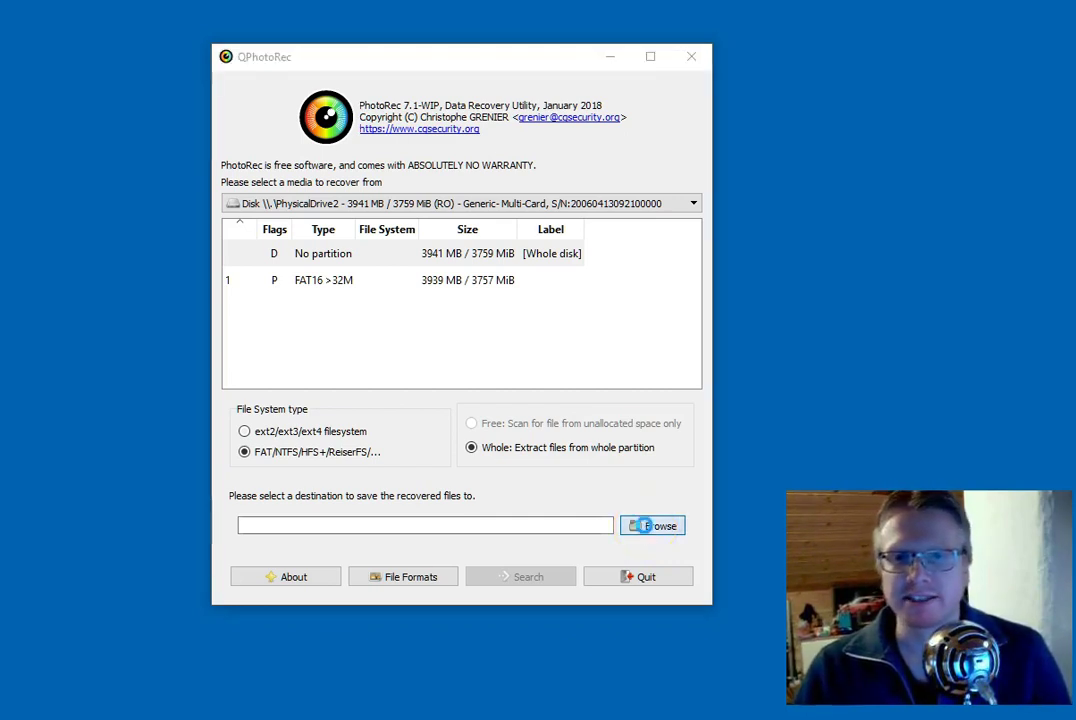
{"action": "left_click", "coordinate": [512, 116]}
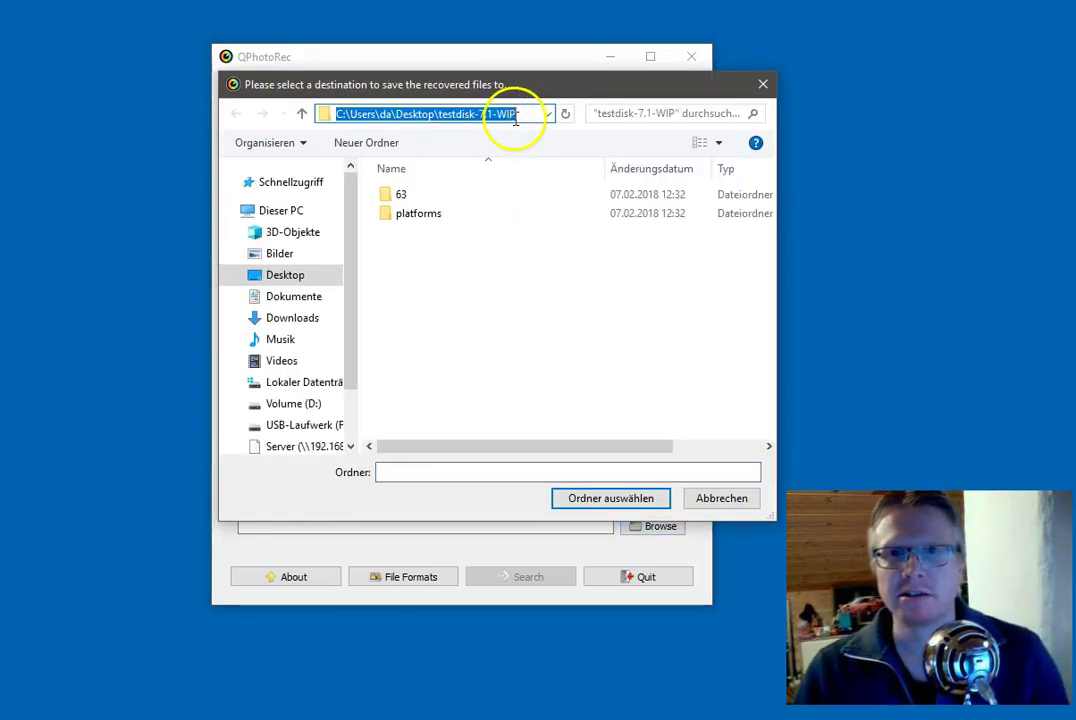
{"action": "type", "text": "c:\\temp"}
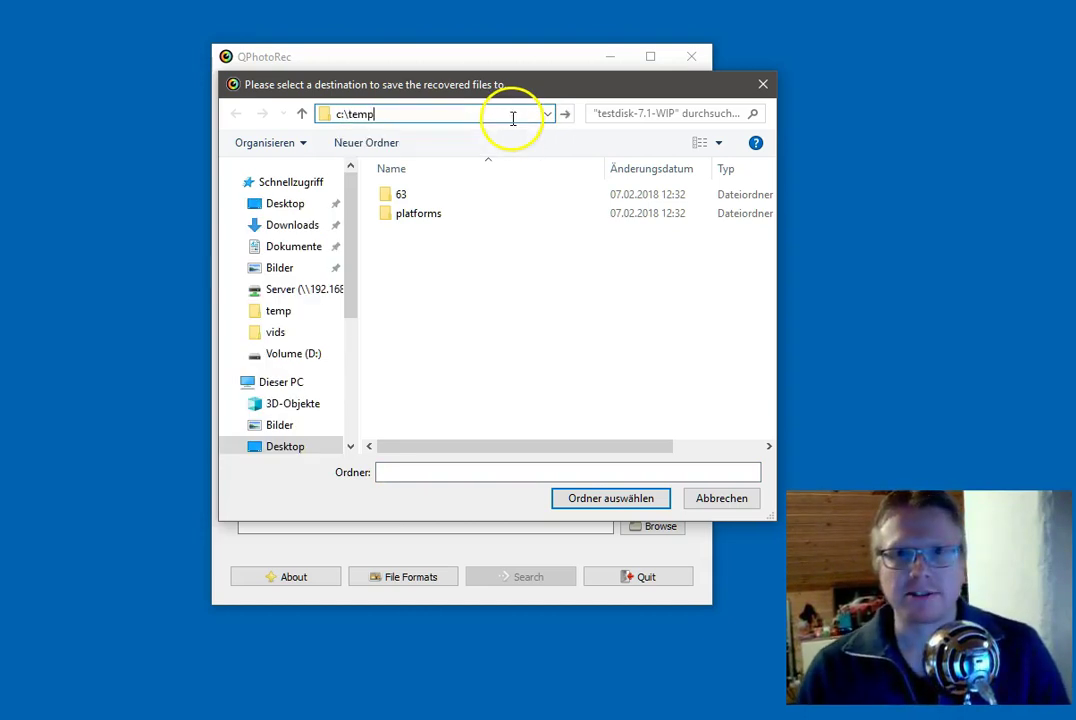
{"action": "type", "text": "\\sd"}
{"action": "key", "text": "Return"}
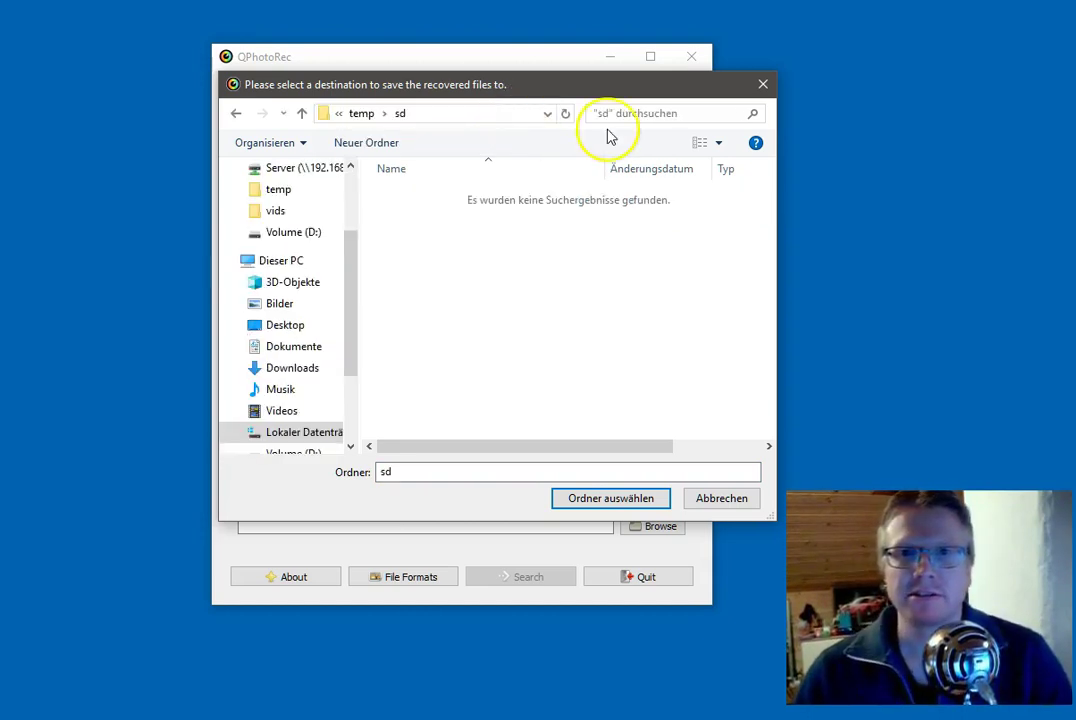
{"action": "left_click", "coordinate": [578, 498]}
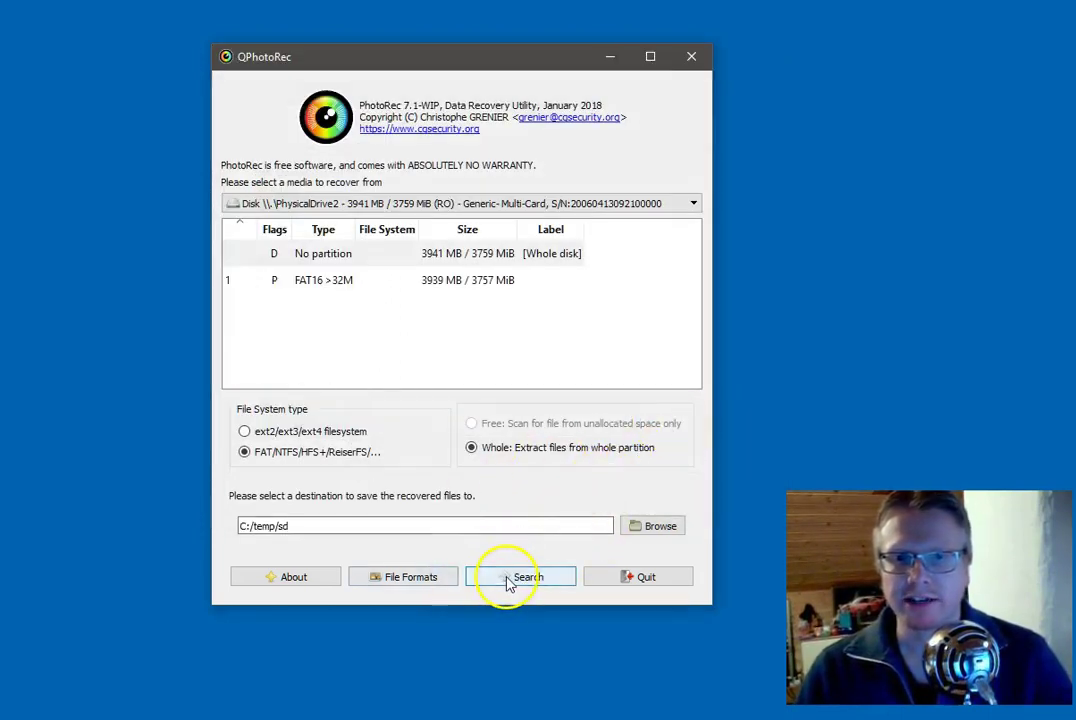
Review the list of file formats, accept it with the default selection and start the recovery search.
{"action": "left_click", "coordinate": [444, 580]}
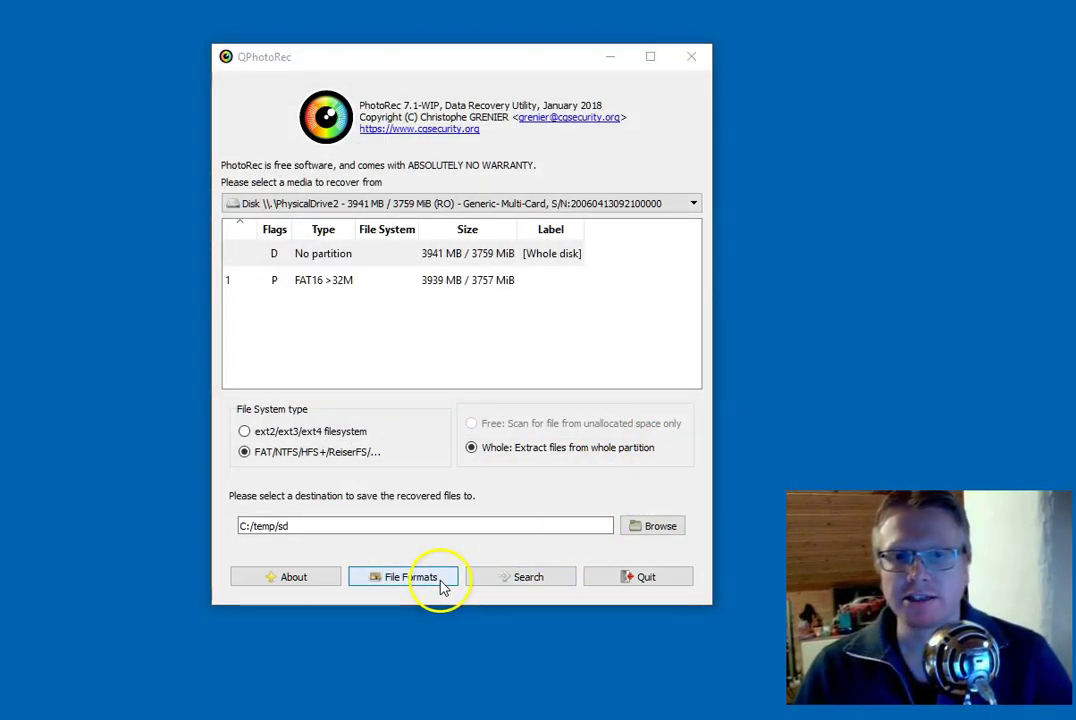
{"action": "left_click_drag", "start_coordinate": [519, 342], "coordinate": [492, 226]}
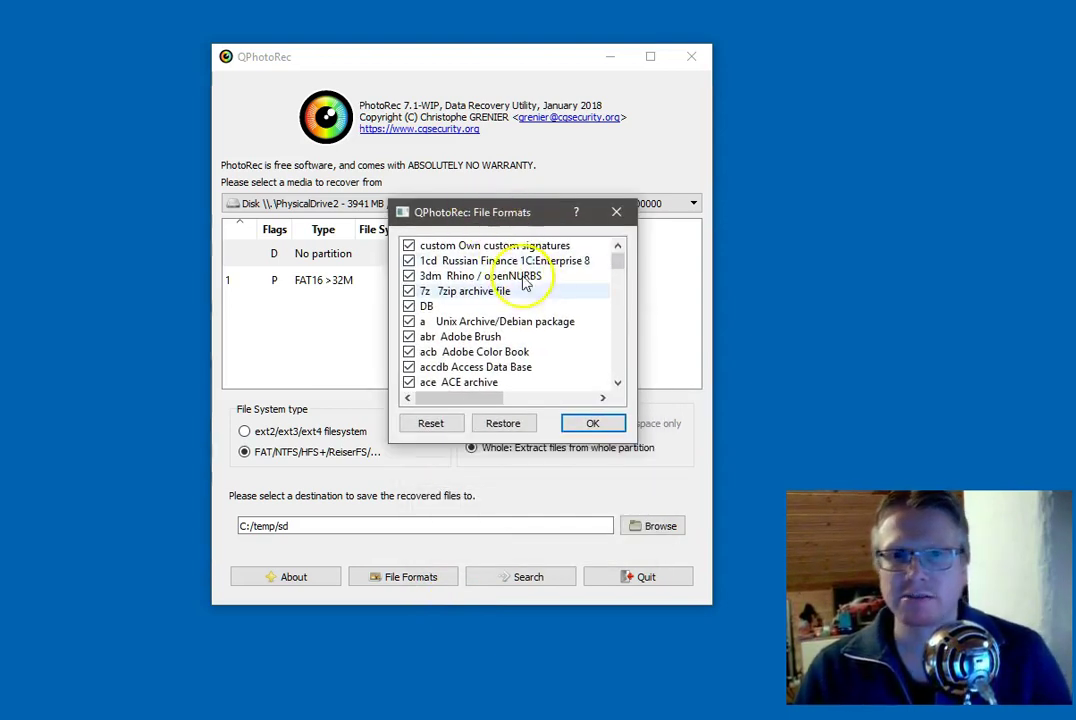
{"action": "mouse_move", "coordinate": [618, 258]}
{"action": "left_mouse_down"}
{"action": "mouse_move", "coordinate": [614, 377]}
{"action": "mouse_move", "coordinate": [614, 245]}
{"action": "left_mouse_up"}
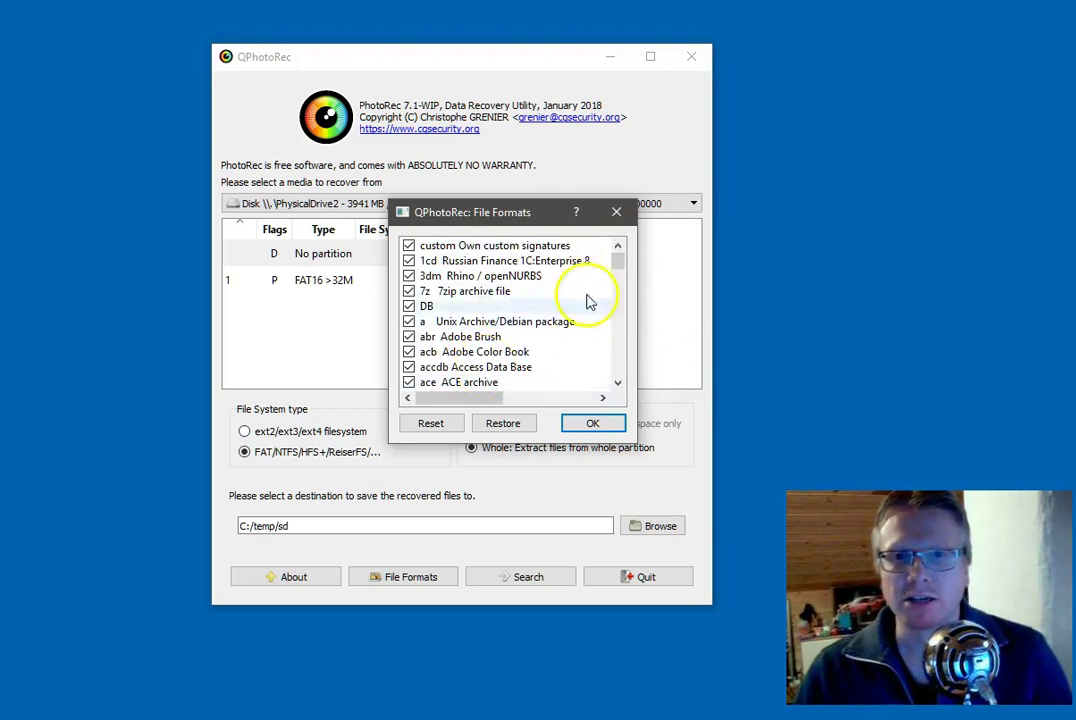
{"action": "left_click", "coordinate": [596, 425]}
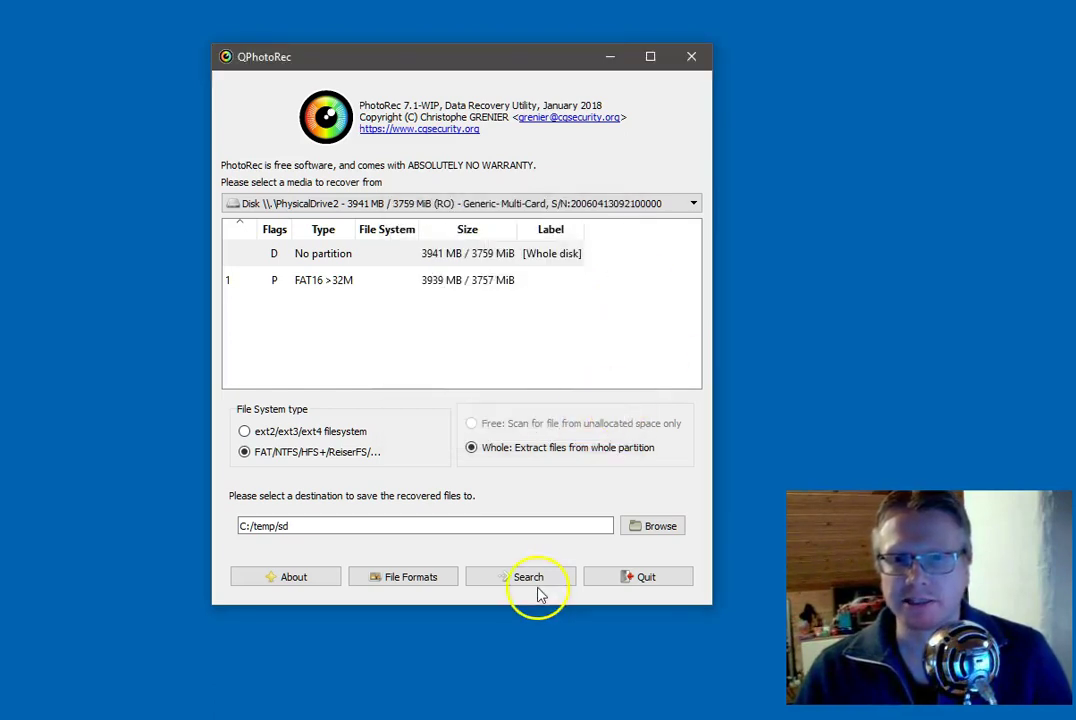
{"action": "left_click", "coordinate": [521, 580]}
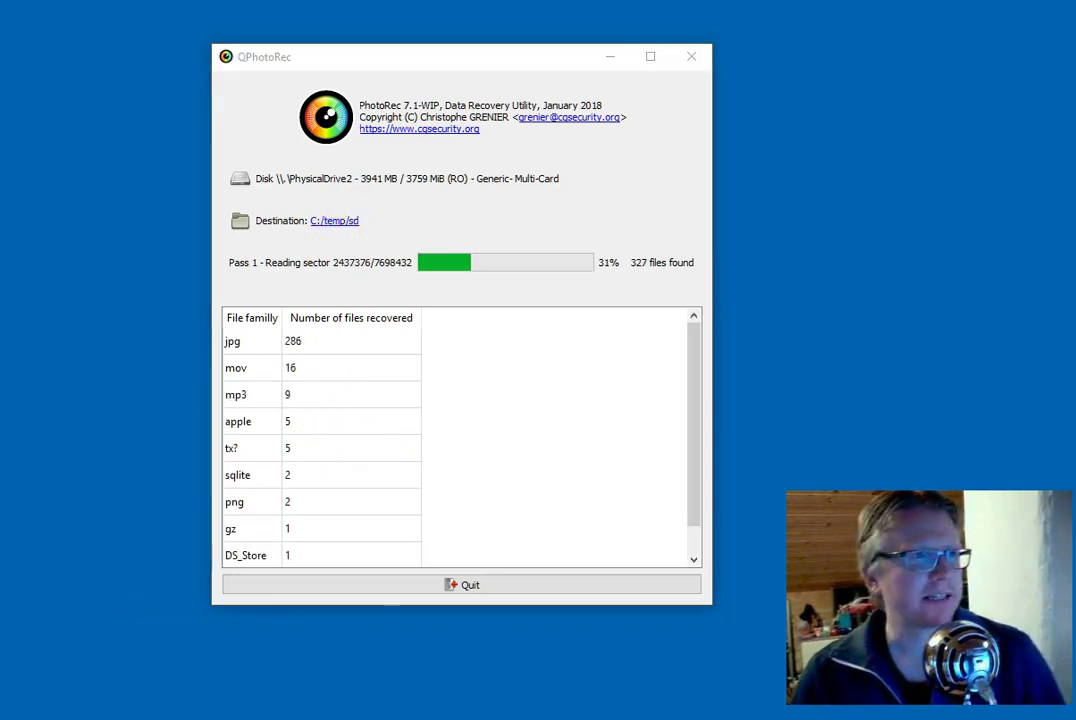
Open the destination folder C:/temp/sd and look through the recovered files in its recup_dir.1 subfolder.
{"action": "left_click", "coordinate": [335, 221]}
{"action": "left_click_drag", "start_coordinate": [417, 44], "coordinate": [709, 65]}
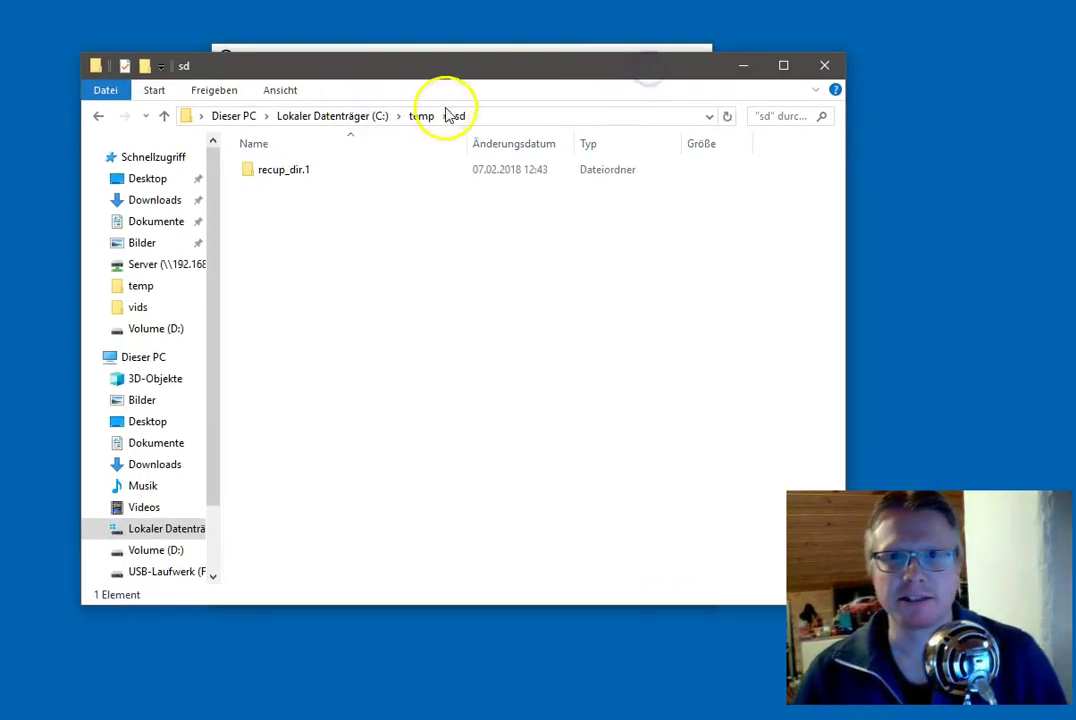
{"action": "double_click", "coordinate": [293, 174]}
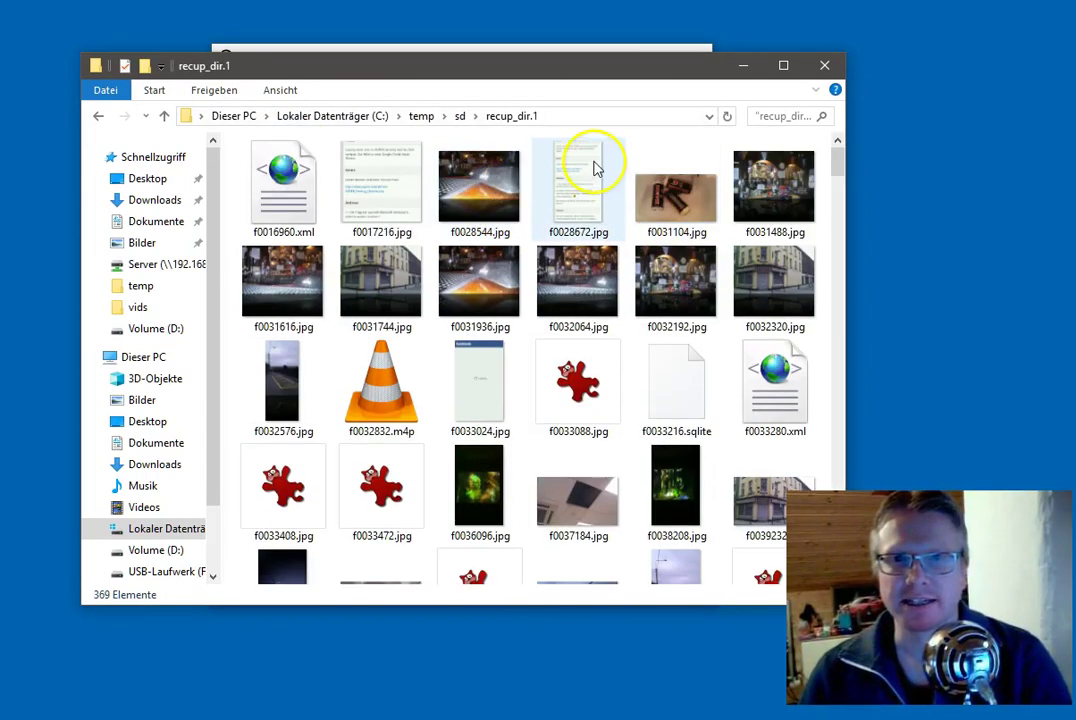
{"action": "left_click_drag", "start_coordinate": [663, 76], "coordinate": [624, 91]}
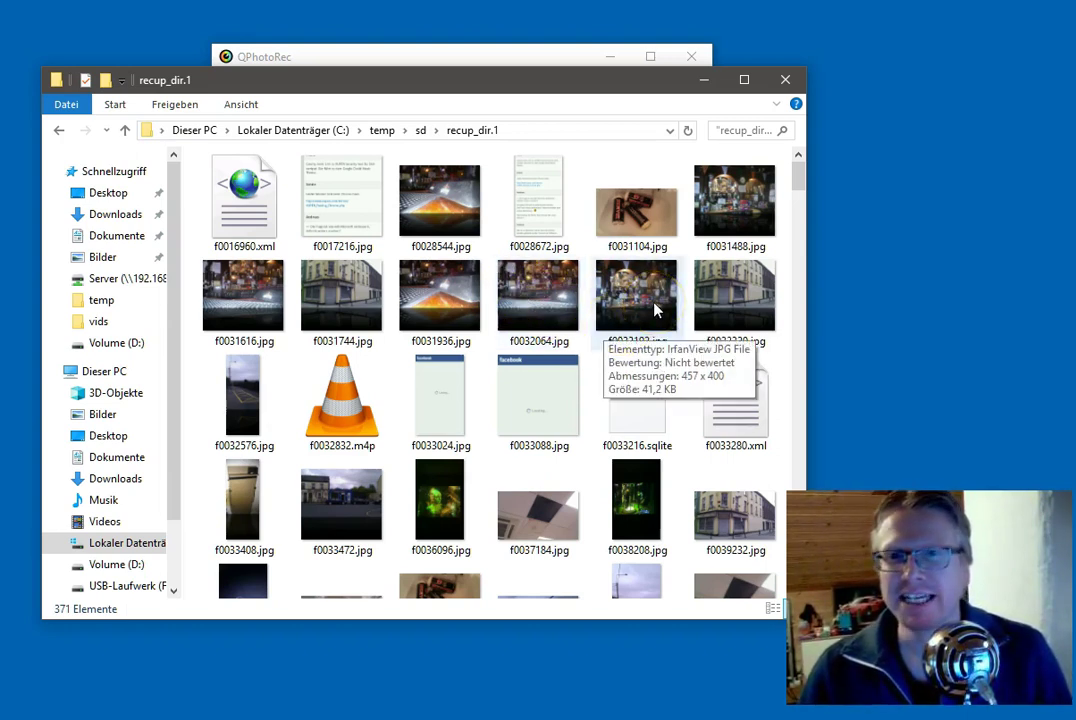
{"action": "left_click", "coordinate": [608, 299]}
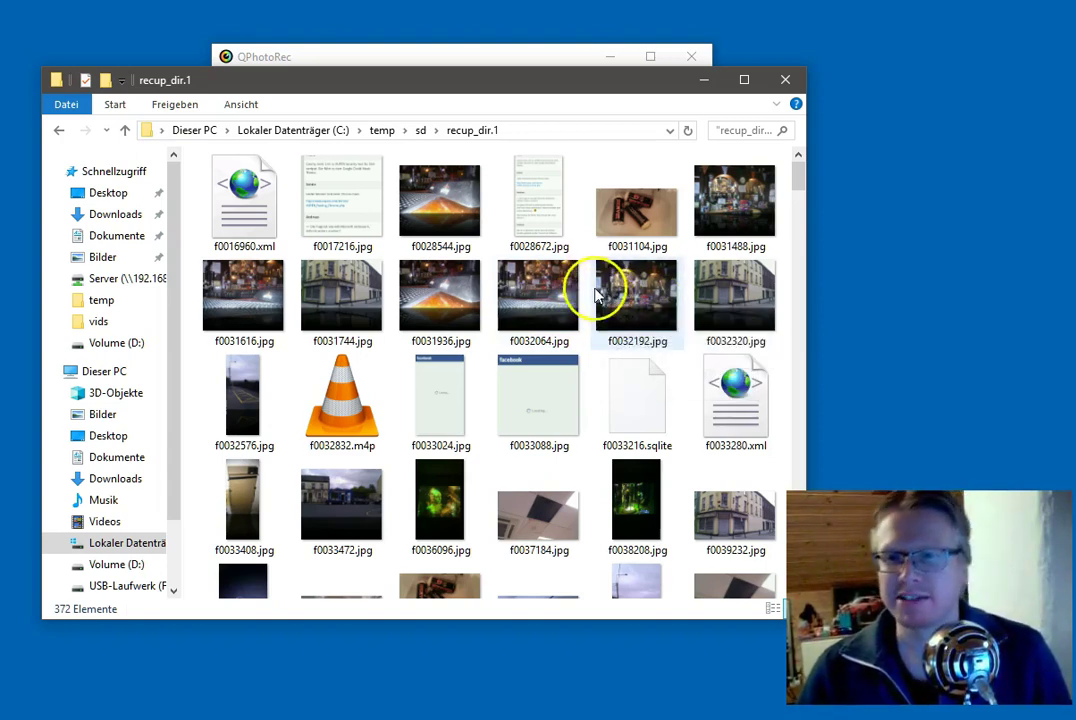
{"action": "left_click", "coordinate": [462, 240]}
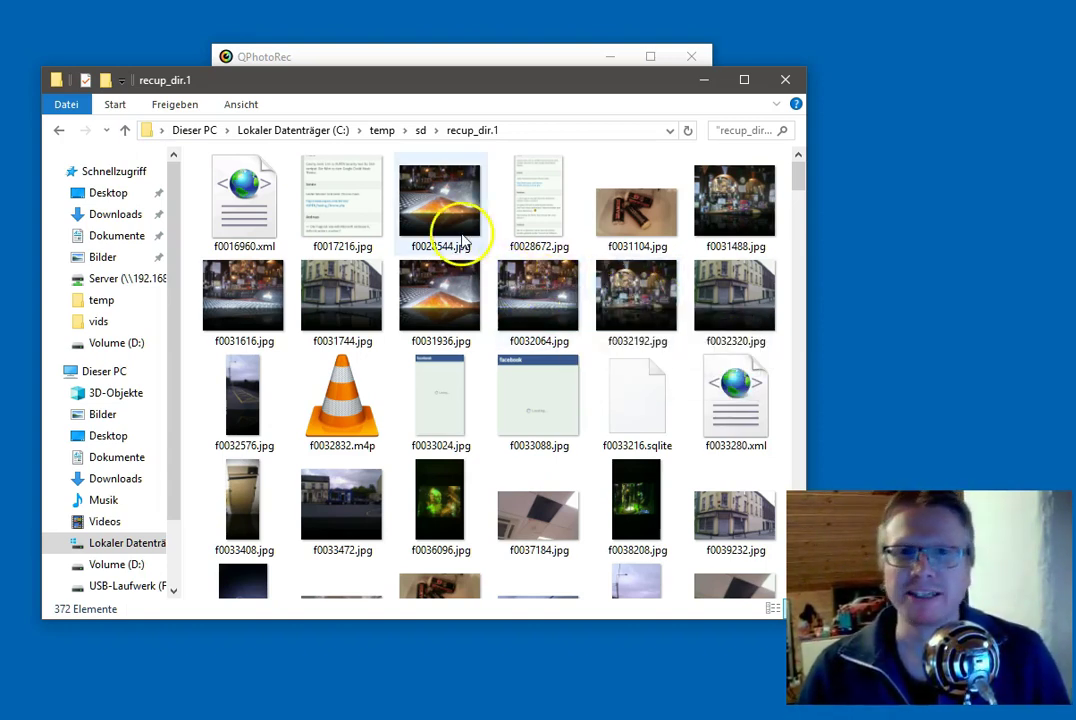
{"action": "left_click", "coordinate": [519, 280]}
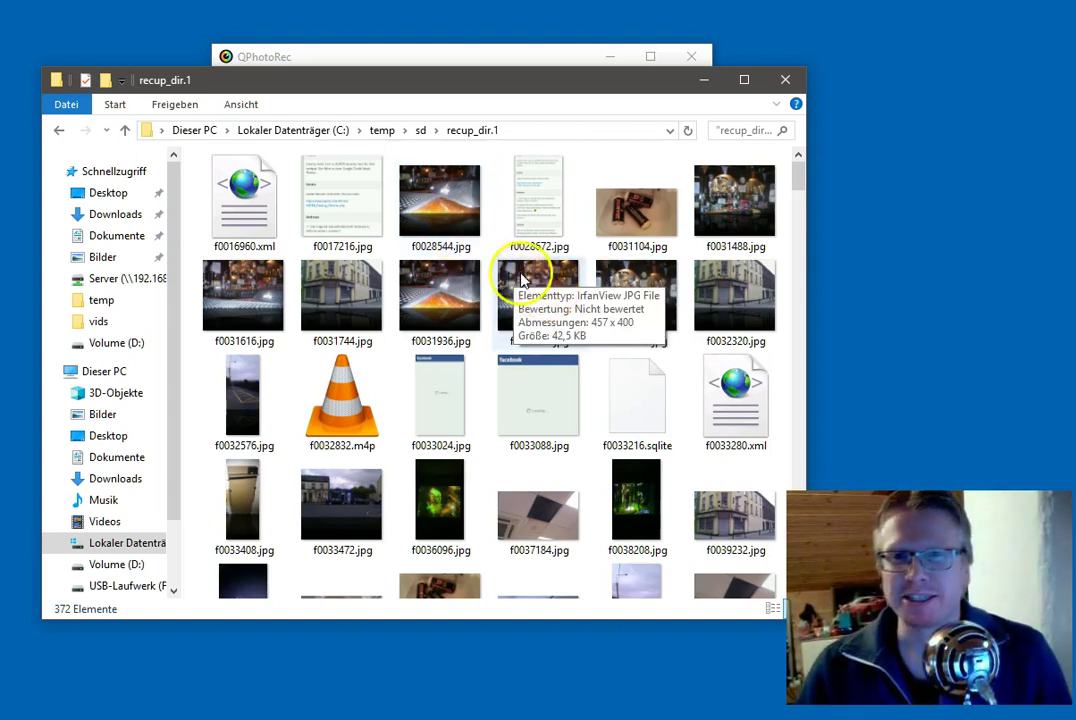
{"action": "left_click", "coordinate": [449, 293]}
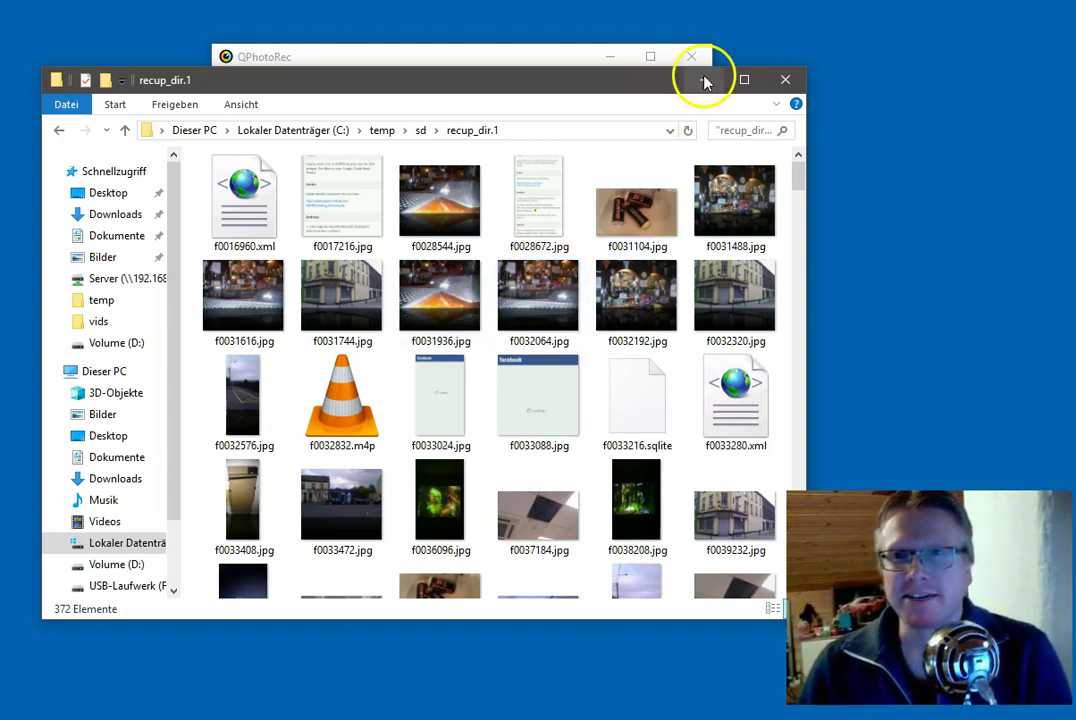
{"action": "left_click_drag", "start_coordinate": [626, 88], "coordinate": [657, 100]}
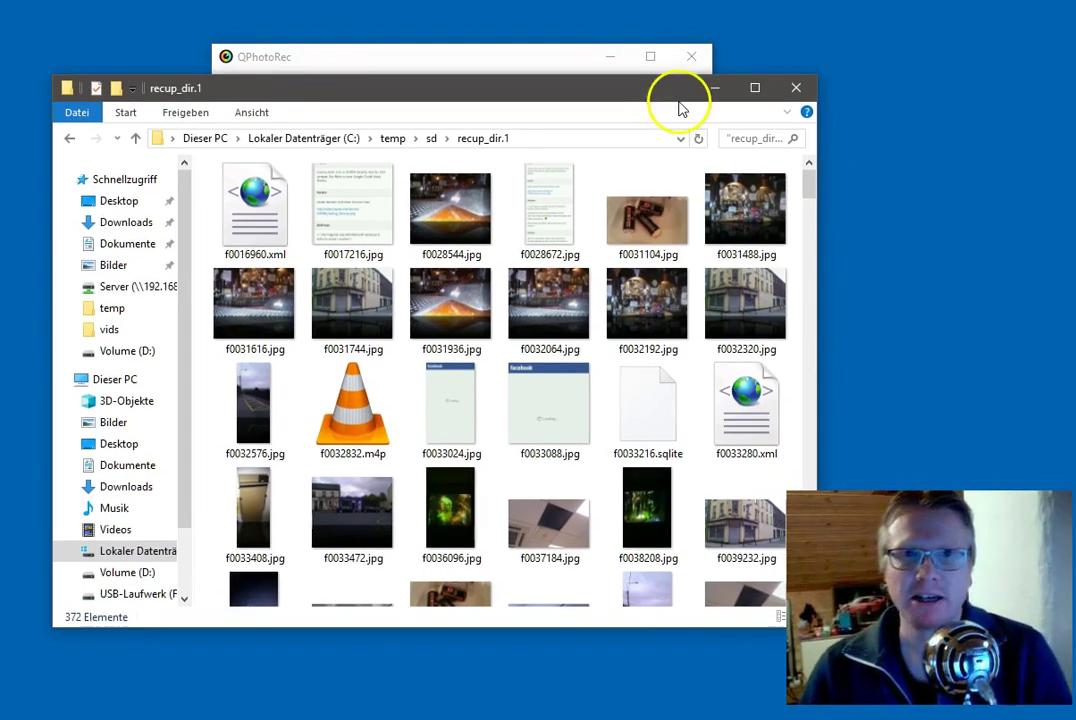
{"action": "left_click_drag", "start_coordinate": [662, 92], "coordinate": [633, 106]}
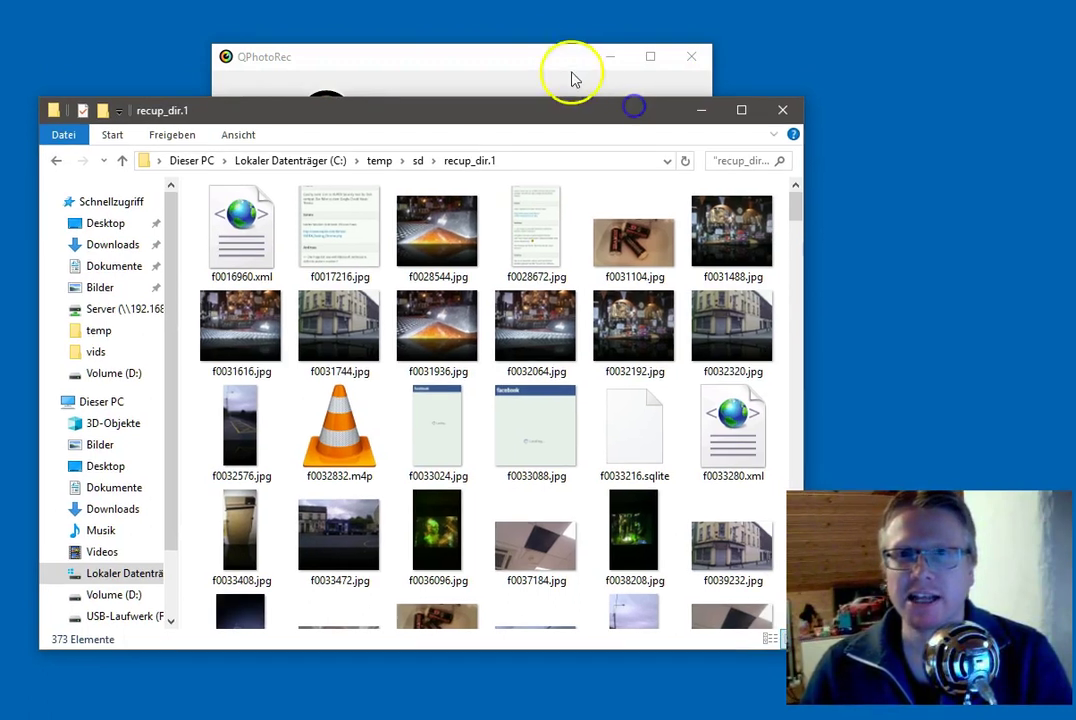
Return to the QPhotoRec window and check the scan progress and the recovered files per file family.
{"action": "left_click", "coordinate": [533, 88]}
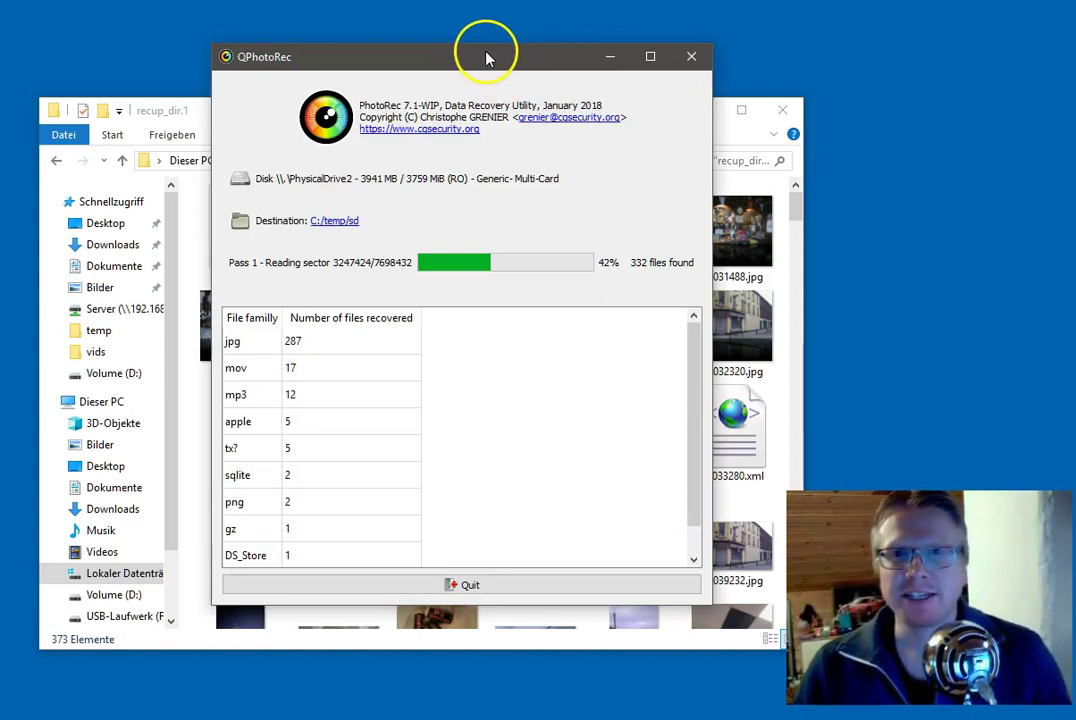
{"action": "left_click_drag", "start_coordinate": [487, 58], "coordinate": [497, 55]}
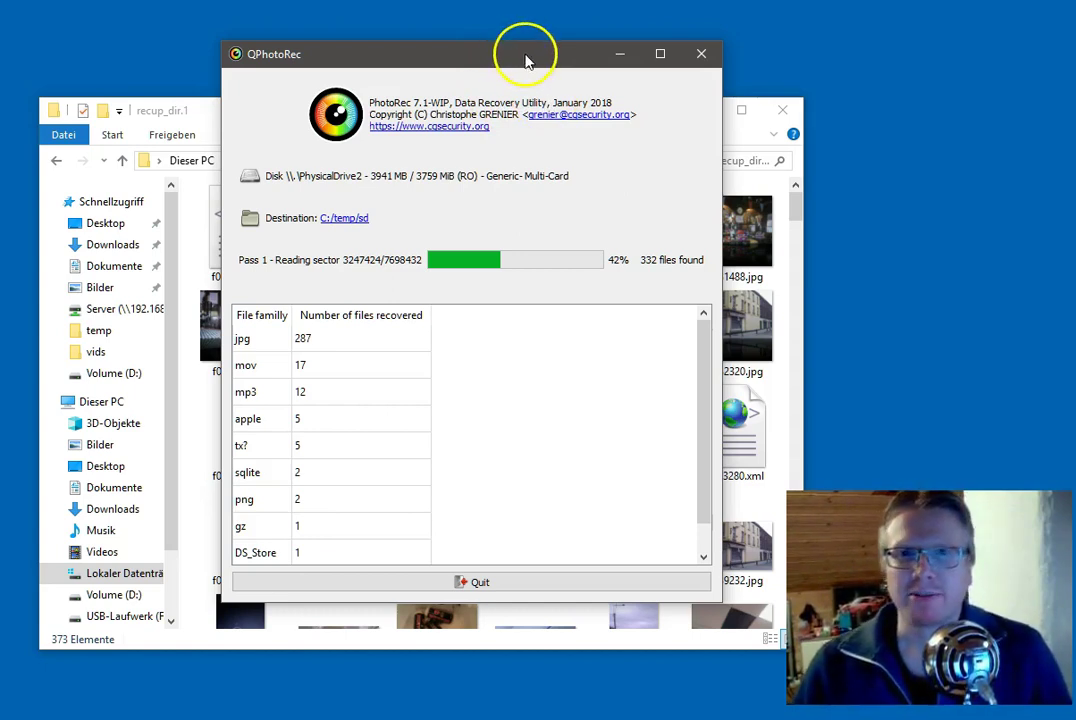
{"action": "left_click_drag", "start_coordinate": [527, 61], "coordinate": [548, 65]}
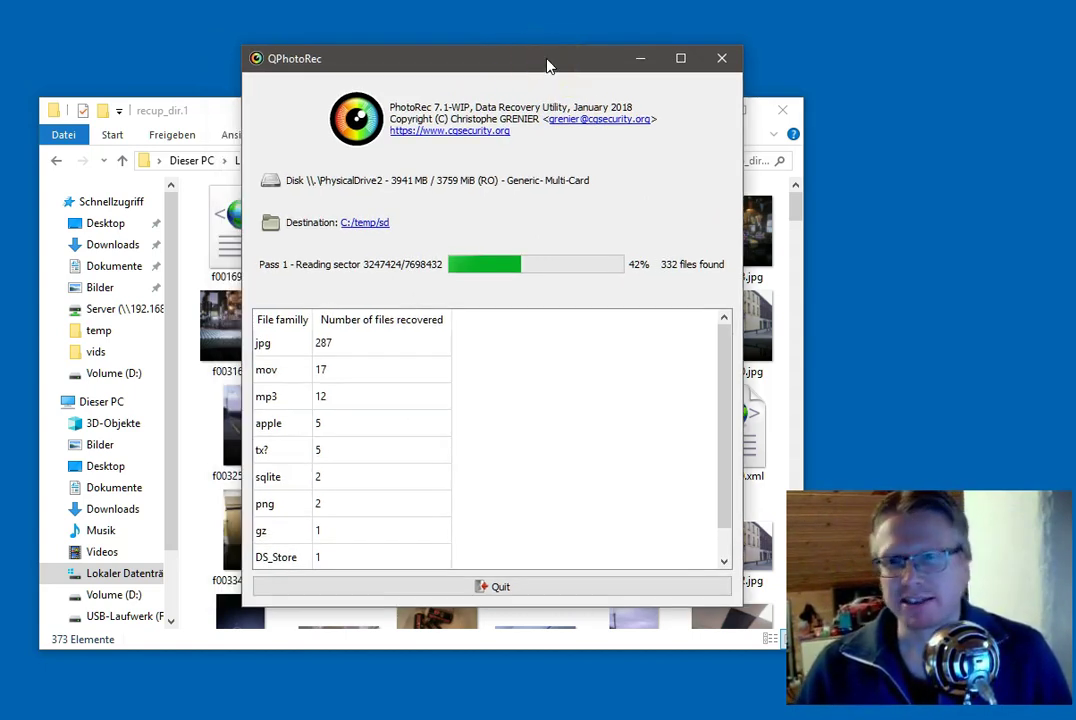